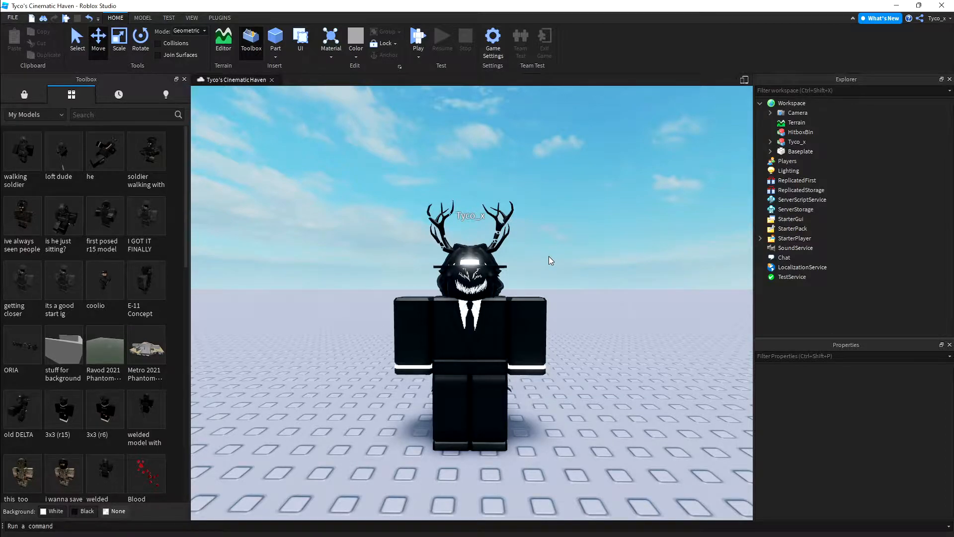
Step: Select the player character model in the Workspace and open its context options
{"action": "right_click_drag", "start_coordinate": [549, 257], "coordinate": [549, 257]}
{"action": "key", "text": "s"}
{"action": "right_click_drag", "start_coordinate": [531, 298], "coordinate": [531, 298]}
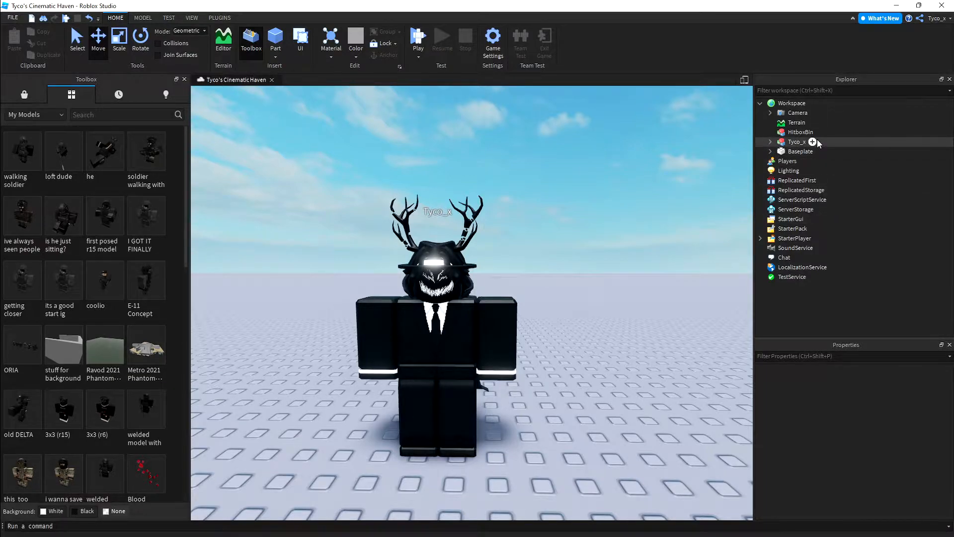
{"action": "left_click", "coordinate": [780, 144]}
{"action": "right_click", "coordinate": [793, 143]}
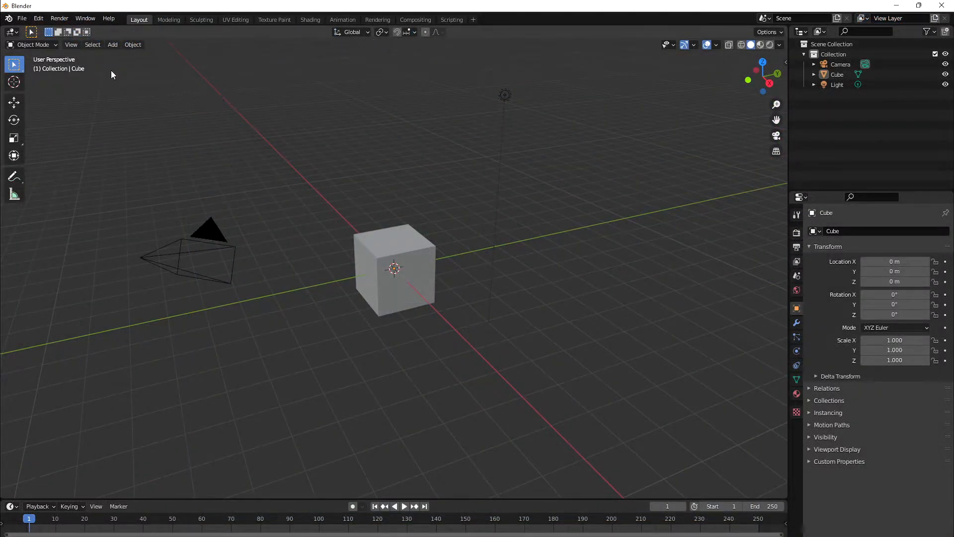
Step: Switch to Blender and import Tyco.obj from the Documents folder as a Wavefront OBJ
{"action": "left_click", "coordinate": [22, 20]}
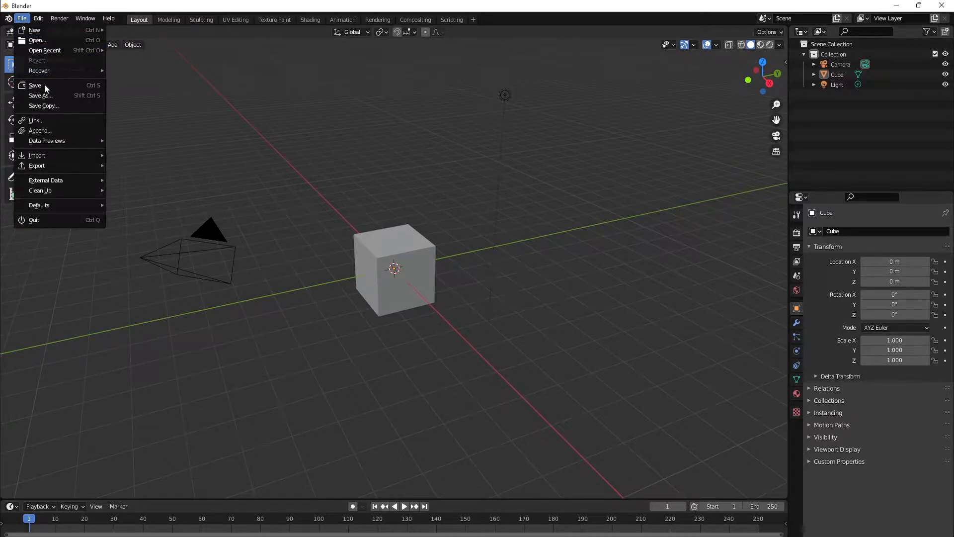
{"action": "mouse_move", "coordinate": [52, 155]}
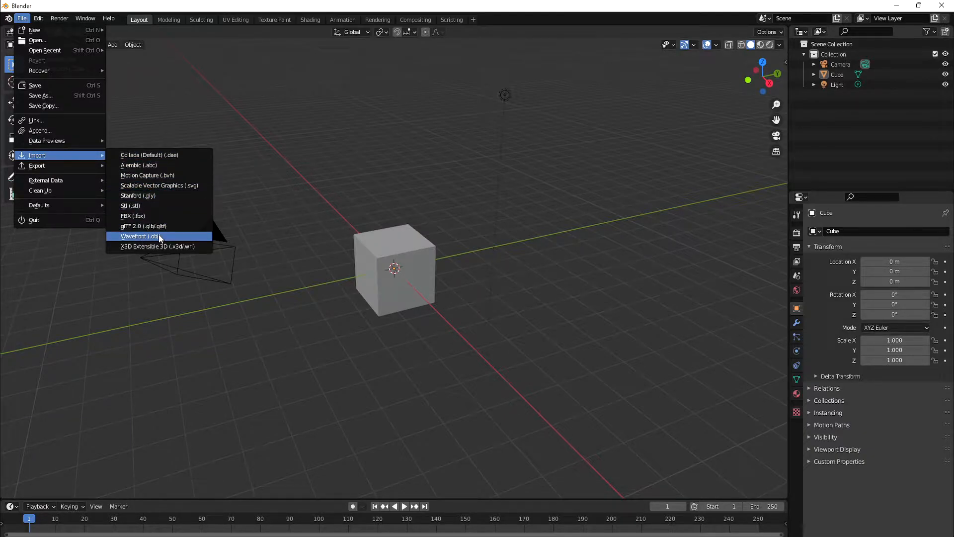
{"action": "left_click", "coordinate": [132, 236]}
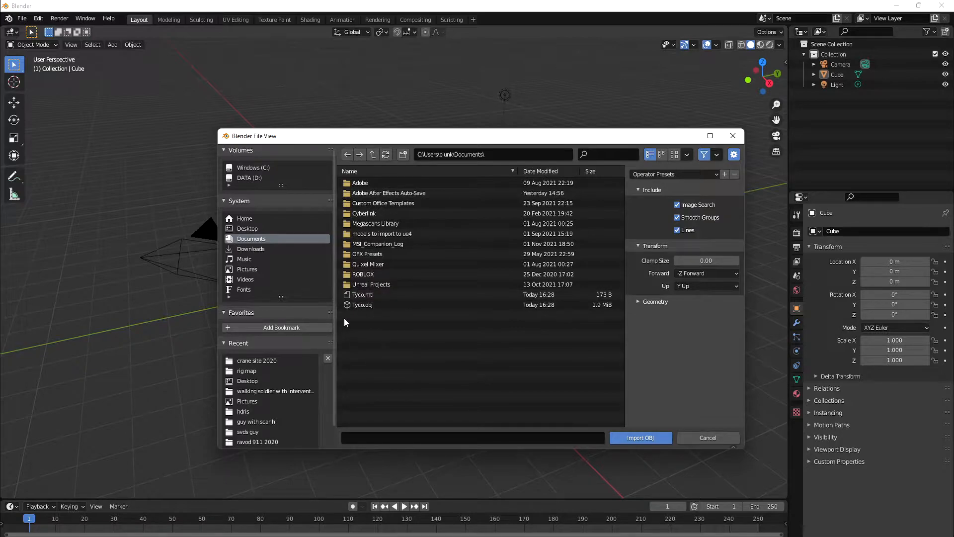
{"action": "left_click", "coordinate": [368, 306]}
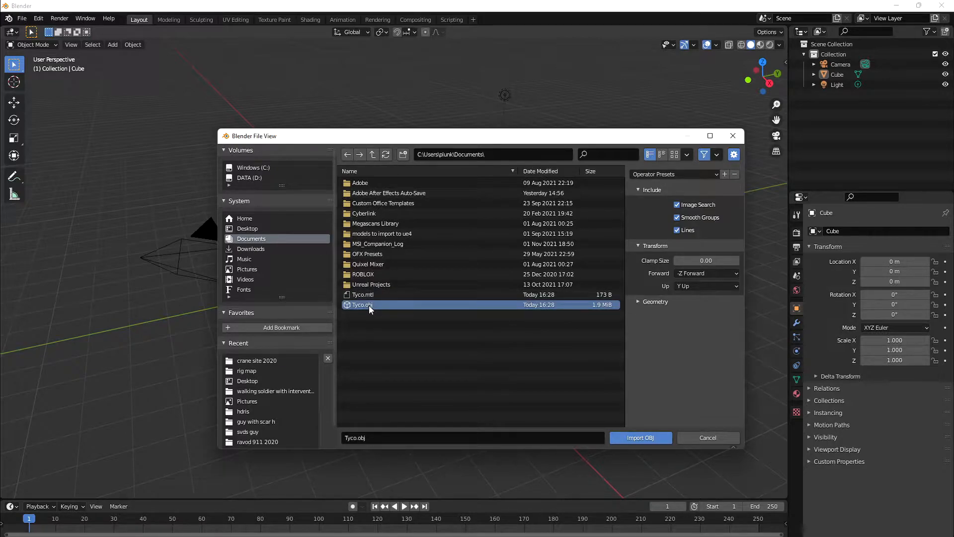
{"action": "left_click", "coordinate": [639, 441]}
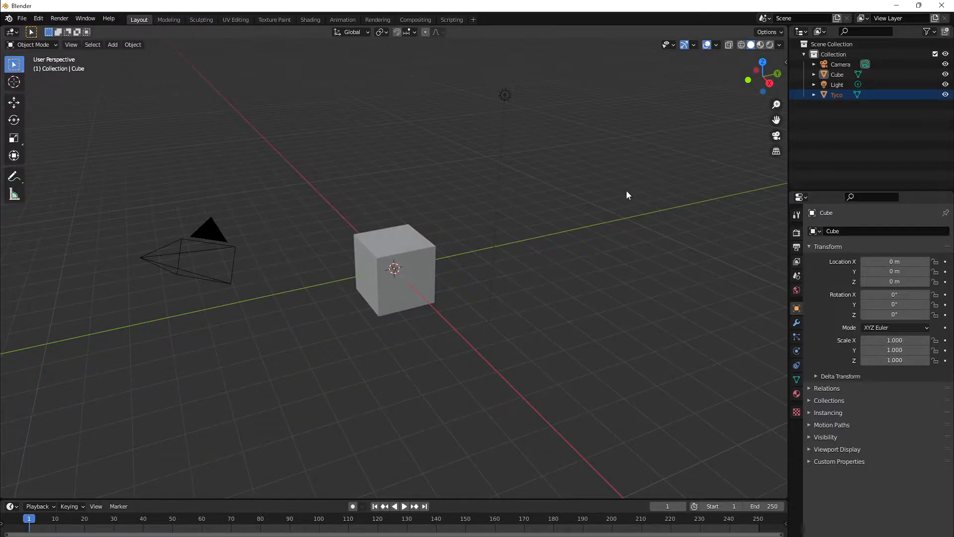
Step: Examine the imported Tyco character model from several angles and up close
{"action": "right_click", "coordinate": [562, 234]}
{"action": "key", "text": "Escape"}
{"action": "scroll", "coordinate": [550, 202], "scroll_direction": "down", "scroll_amount": 20}
{"action": "middle_click_drag", "start_coordinate": [551, 202], "coordinate": [542, 123]}
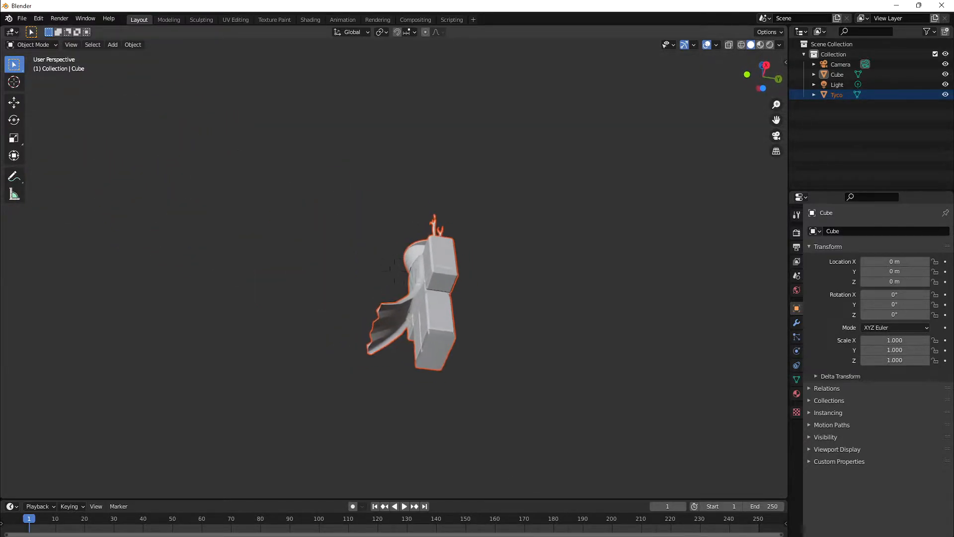
{"action": "left_click", "coordinate": [394, 269]}
{"action": "key", "text": "shift+grave"}
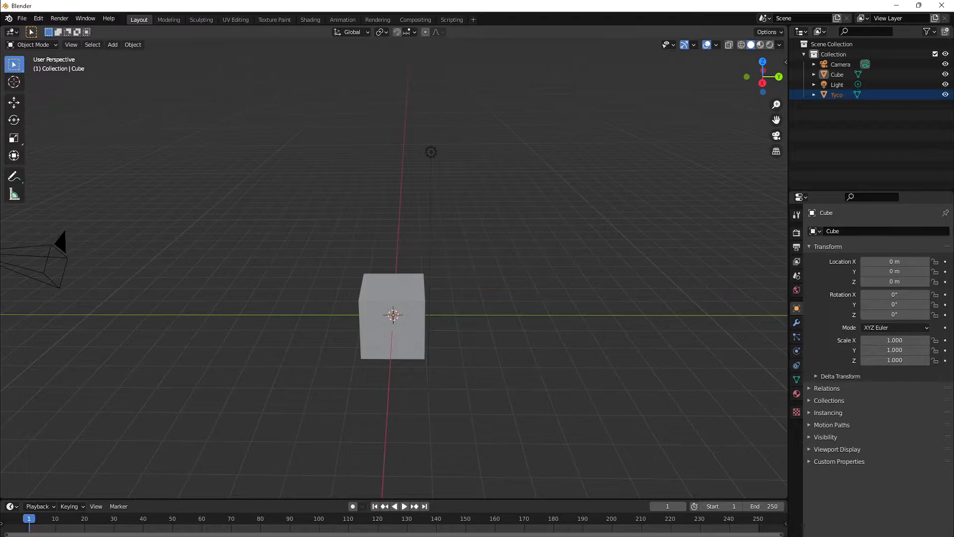
{"action": "left_click", "coordinate": [394, 269]}
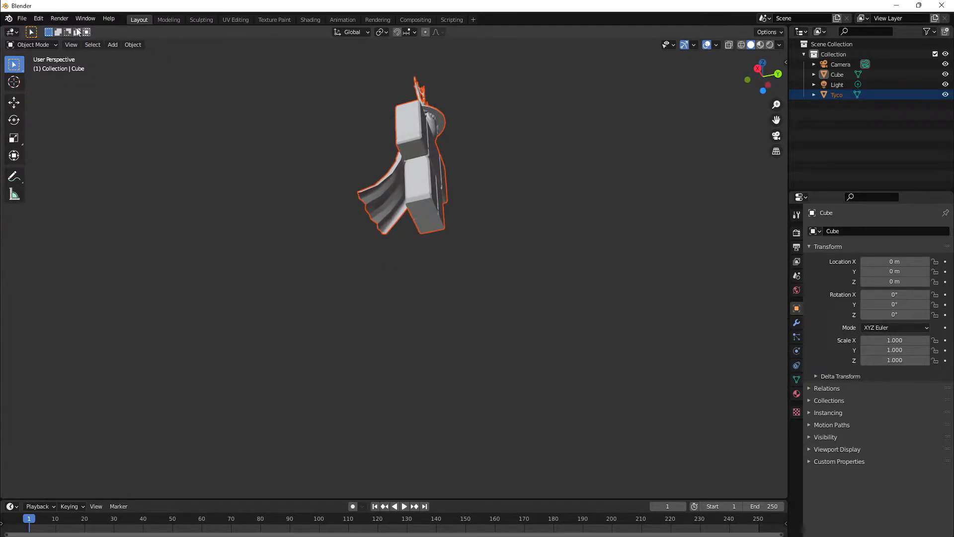
{"action": "left_click", "coordinate": [23, 19]}
{"action": "mouse_move", "coordinate": [59, 168]}
{"action": "middle_click_drag", "start_coordinate": [427, 228], "coordinate": [209, 280]}
{"action": "left_click", "coordinate": [210, 280]}
{"action": "key", "text": "shift+grave"}
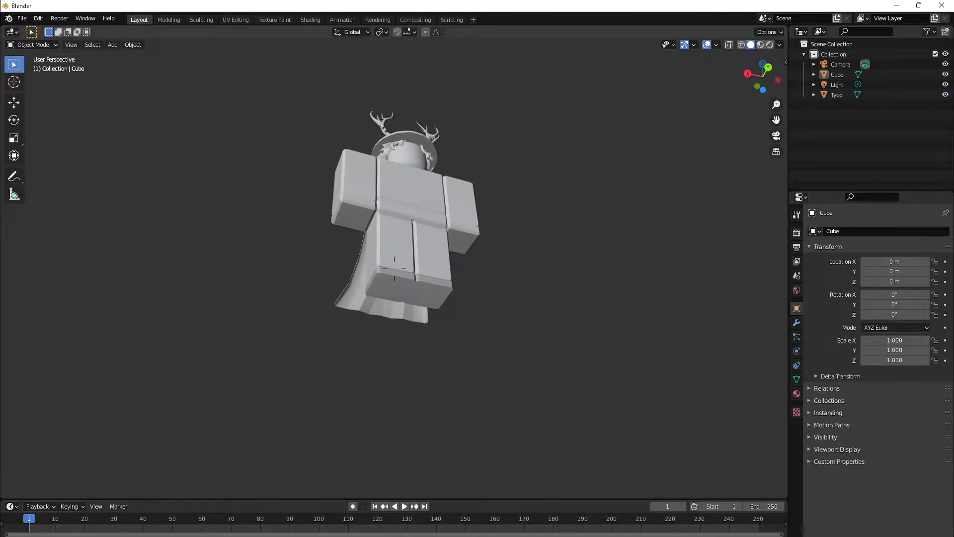
{"action": "key", "text": "s"}
{"action": "key", "text": "d"}
{"action": "key", "text": "w"}
{"action": "key", "text": "s"}
{"action": "key", "text": "w"}
{"action": "key", "text": "s"}
{"action": "key", "text": "w"}
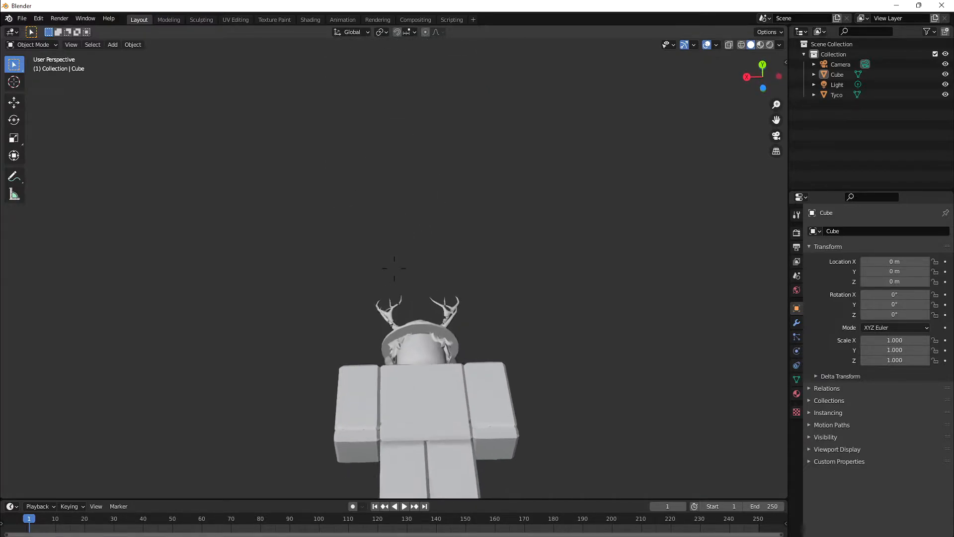
{"action": "key", "text": "s"}
{"action": "key", "text": "w"}
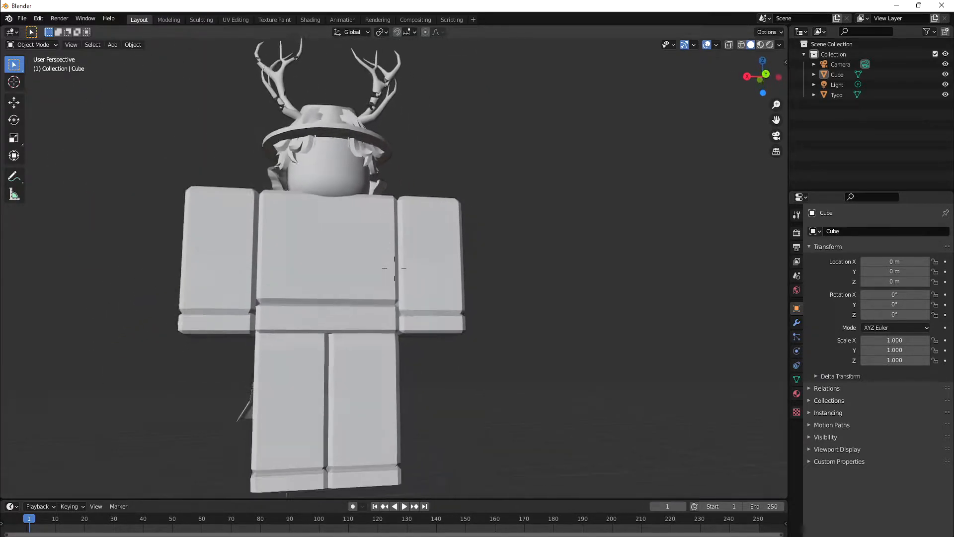
{"action": "key", "text": "s"}
{"action": "key", "text": "w"}
{"action": "key", "text": "w"}
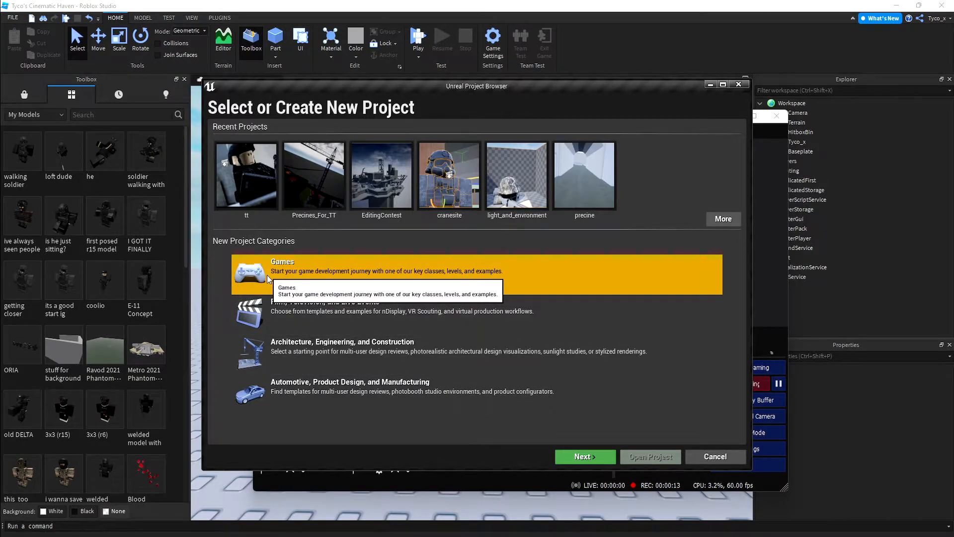
Step: In the Unreal Project Browser, set up a Games project from the Blank template, keeping Maximum Quality
{"action": "left_click", "coordinate": [585, 455]}
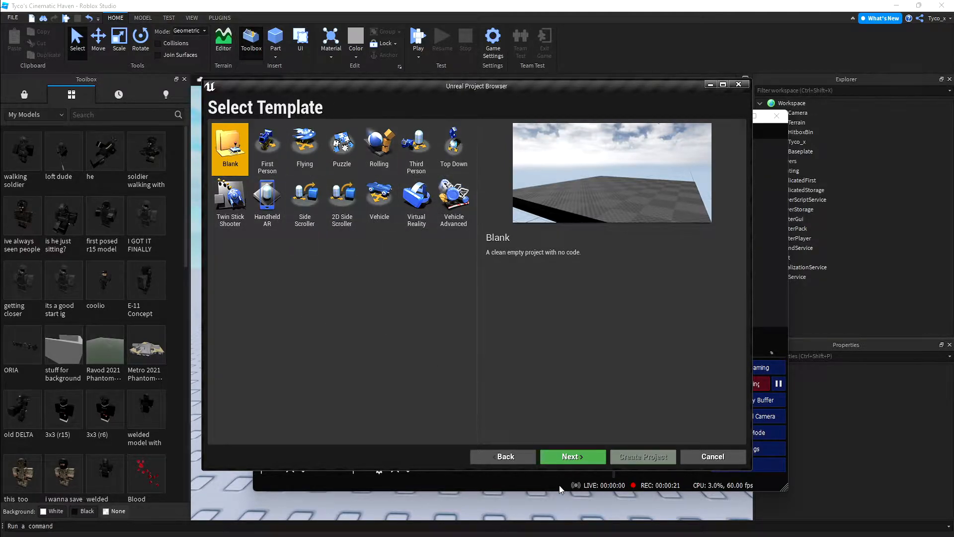
{"action": "left_click", "coordinate": [573, 456]}
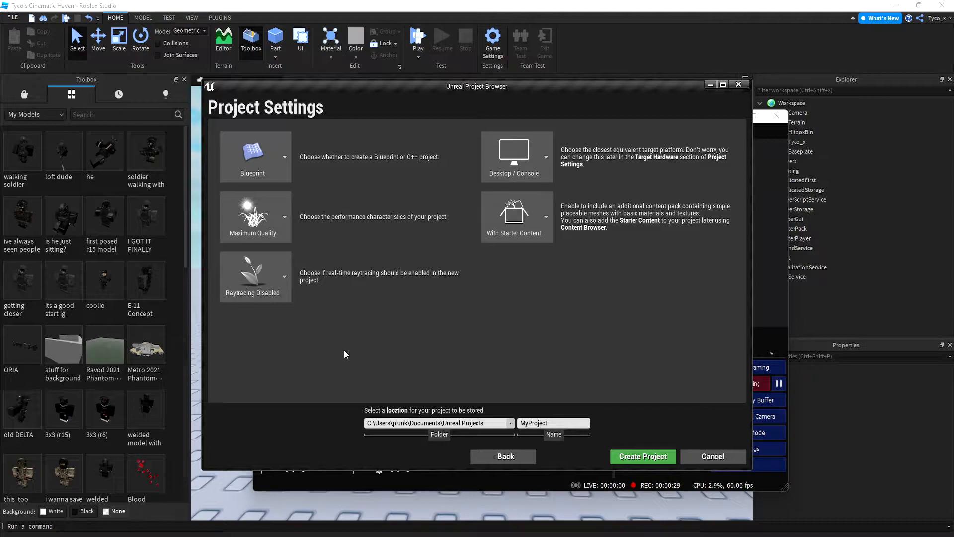
{"action": "left_click", "coordinate": [254, 224]}
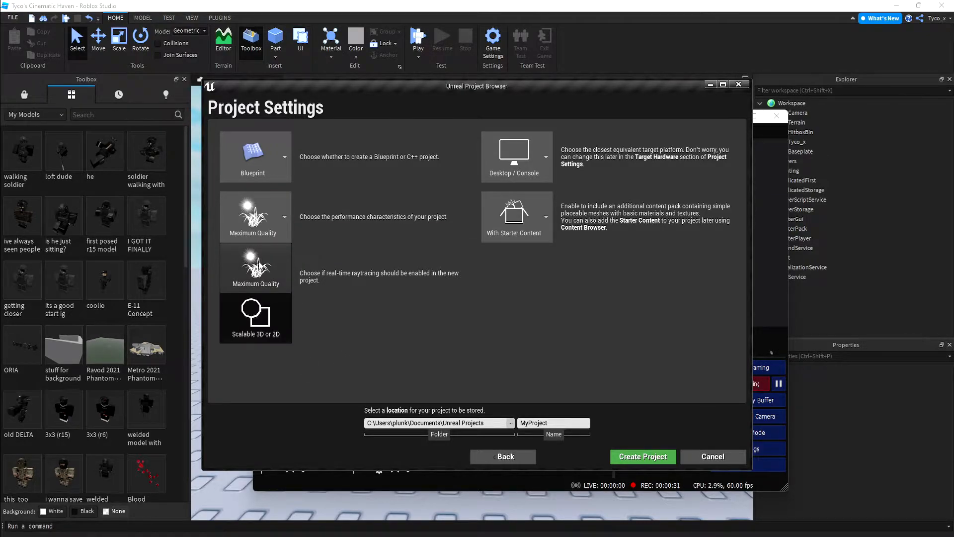
{"action": "left_click", "coordinate": [336, 353]}
Step: Enable raytracing for the new project and set it to No Starter Content
{"action": "left_click", "coordinate": [270, 288]}
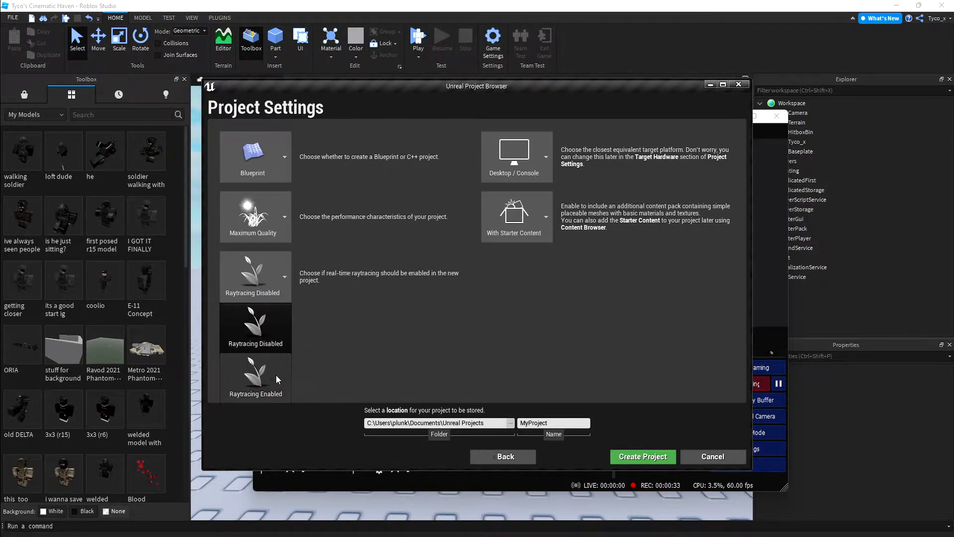
{"action": "left_click", "coordinate": [270, 388]}
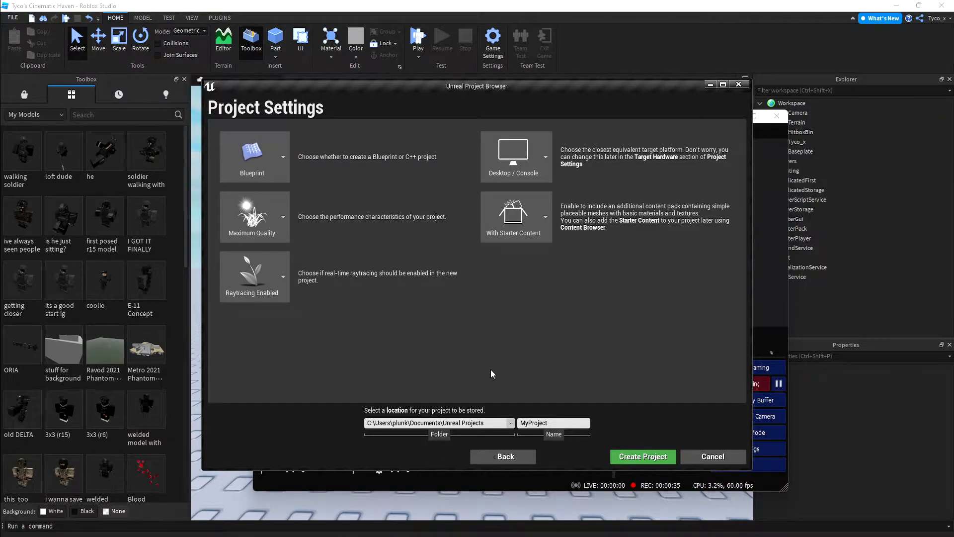
{"action": "left_click", "coordinate": [516, 217]}
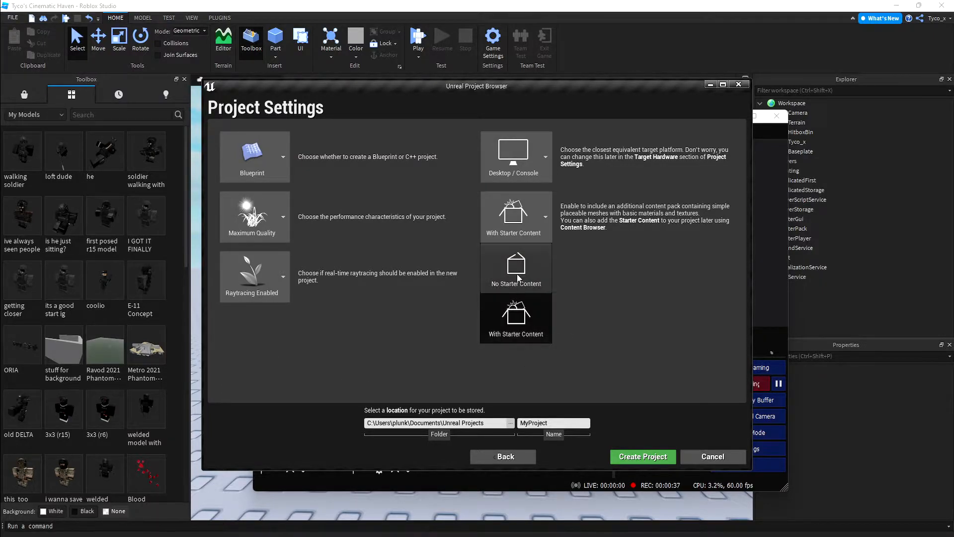
{"action": "left_click", "coordinate": [517, 273]}
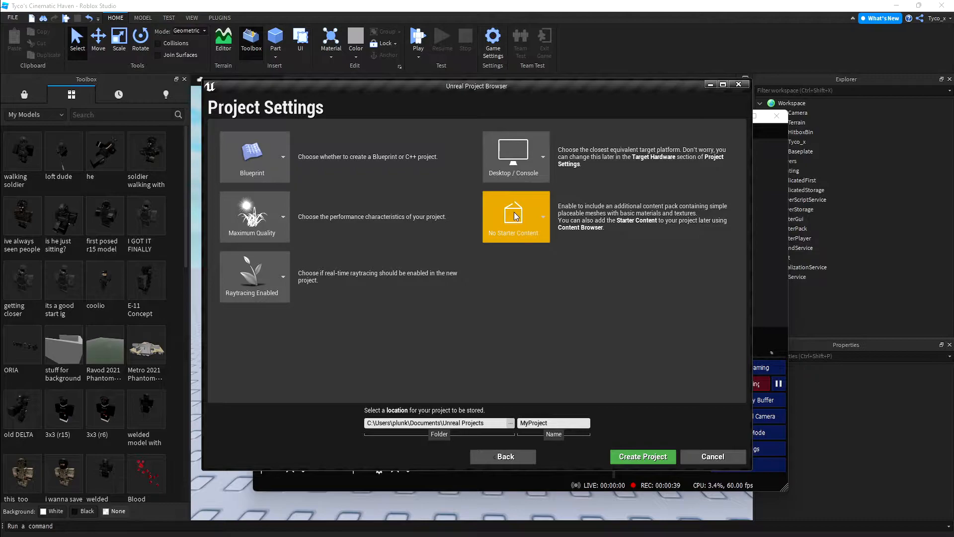
Step: Choose Desktop / Console as the new project's target platform
{"action": "left_click", "coordinate": [526, 175]}
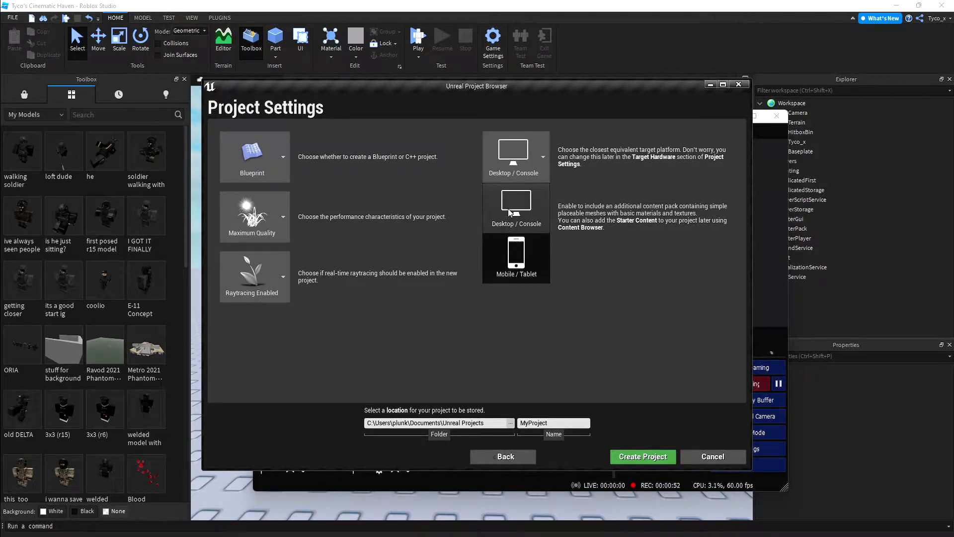
{"action": "left_click", "coordinate": [584, 288]}
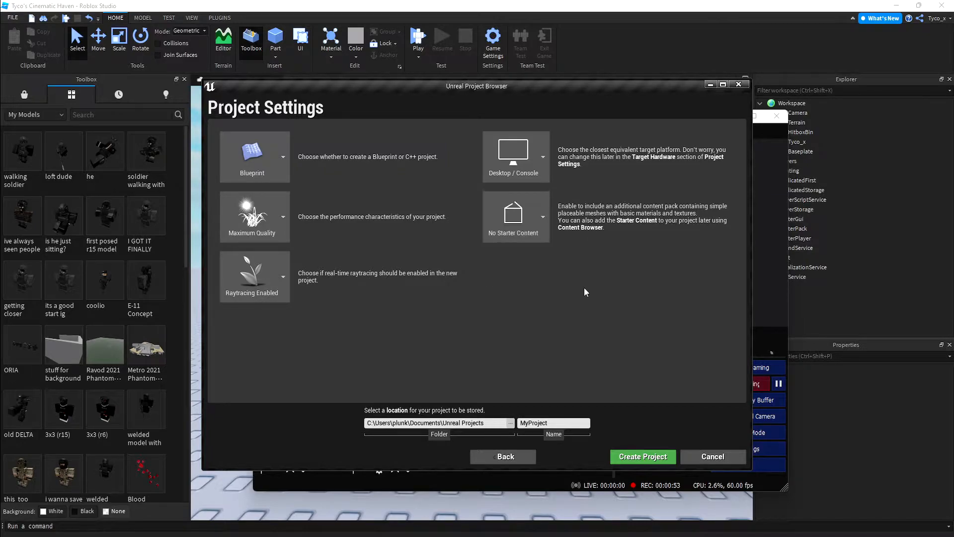
{"action": "left_click", "coordinate": [527, 162]}
{"action": "left_click", "coordinate": [529, 199]}
{"action": "left_click", "coordinate": [513, 149]}
{"action": "left_click", "coordinate": [528, 213]}
Step: Name the project Tutorial and create it
{"action": "left_click", "coordinate": [545, 423]}
{"action": "left_click_drag", "start_coordinate": [498, 423], "coordinate": [372, 416]}
{"action": "left_click_drag", "start_coordinate": [570, 425], "coordinate": [431, 425]}
{"action": "type", "text": "Tutorial"}
{"action": "left_click", "coordinate": [642, 455]}
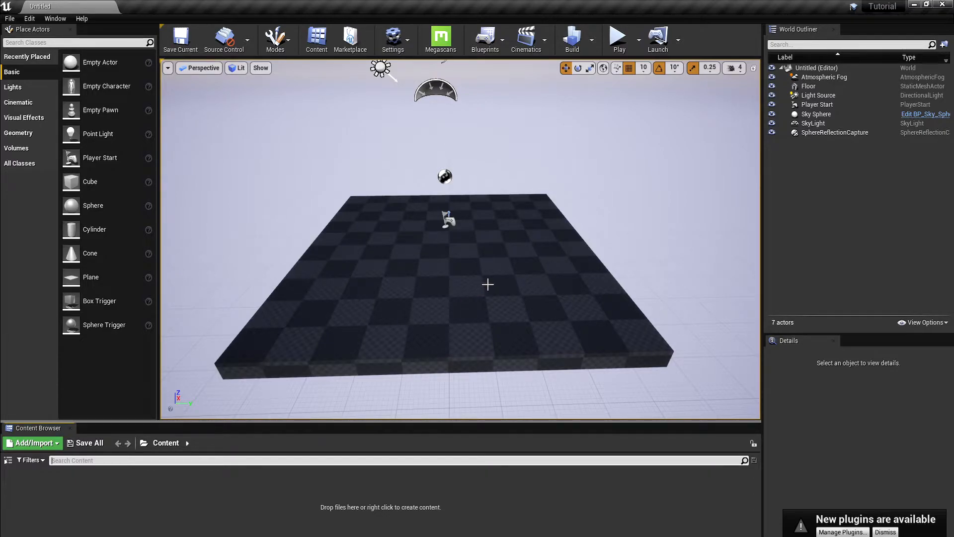
Step: Examine the default level and its checkered floor from different distances and angles
{"action": "mouse_move", "coordinate": [502, 312]}
{"action": "right_mouse_down"}
{"action": "mouse_move", "coordinate": [500, 289]}
{"action": "mouse_move", "coordinate": [500, 315]}
{"action": "right_mouse_up"}
{"action": "scroll", "coordinate": [502, 312], "scroll_direction": "up", "scroll_amount": 5}
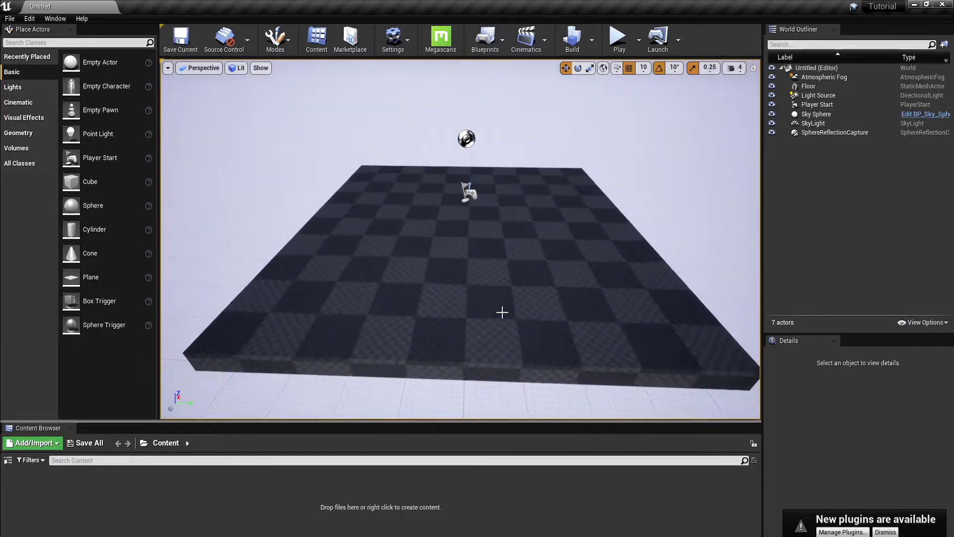
{"action": "scroll", "coordinate": [503, 313], "scroll_direction": "down", "scroll_amount": 3}
{"action": "key", "text": "a"}
{"action": "key", "text": "w"}
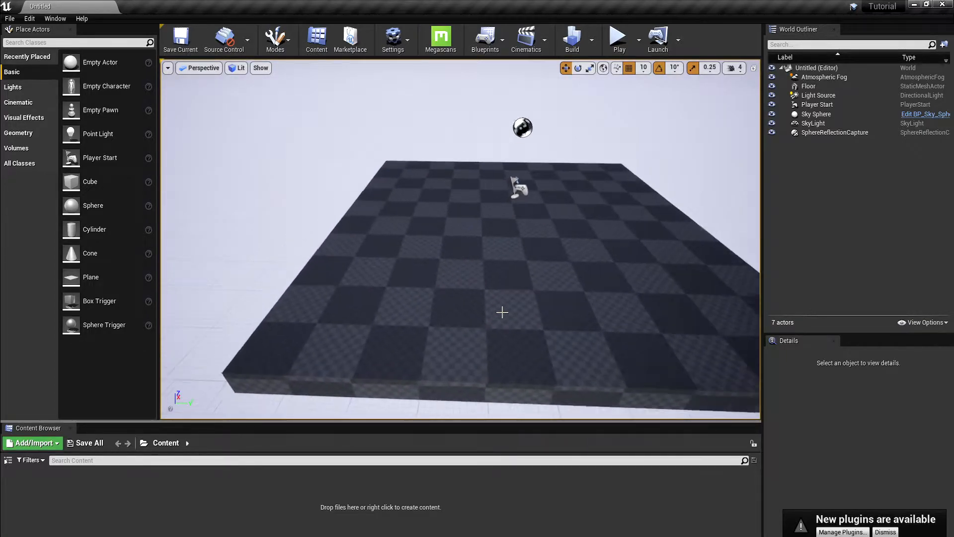
{"action": "key", "text": "s"}
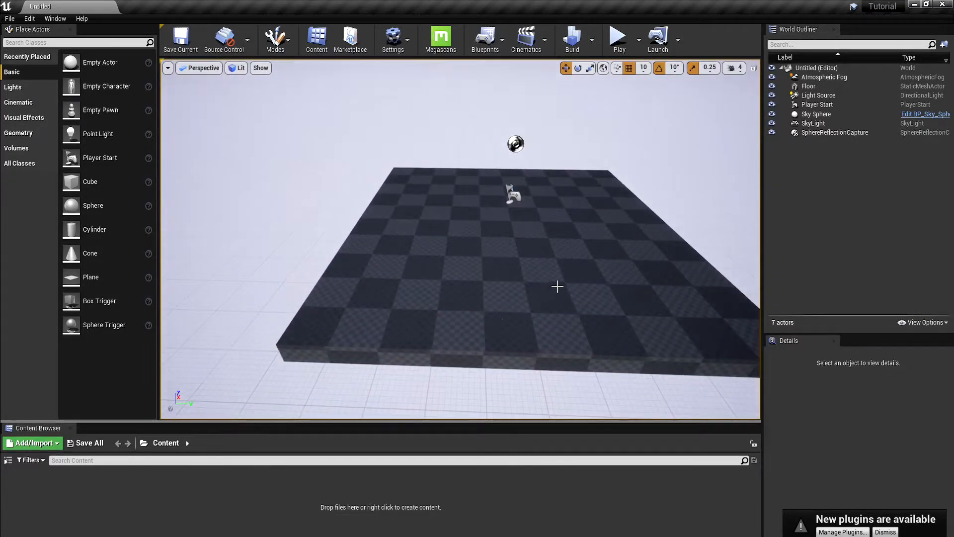
{"action": "right_click_drag", "start_coordinate": [542, 280], "coordinate": [541, 279]}
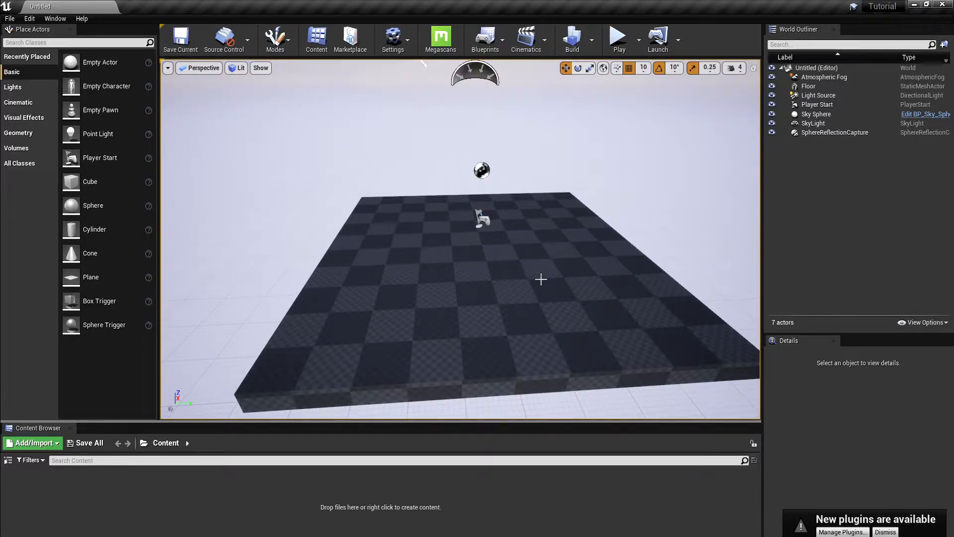
{"action": "right_click_drag", "start_coordinate": [541, 280], "coordinate": [535, 282]}
{"action": "right_click", "coordinate": [551, 282]}
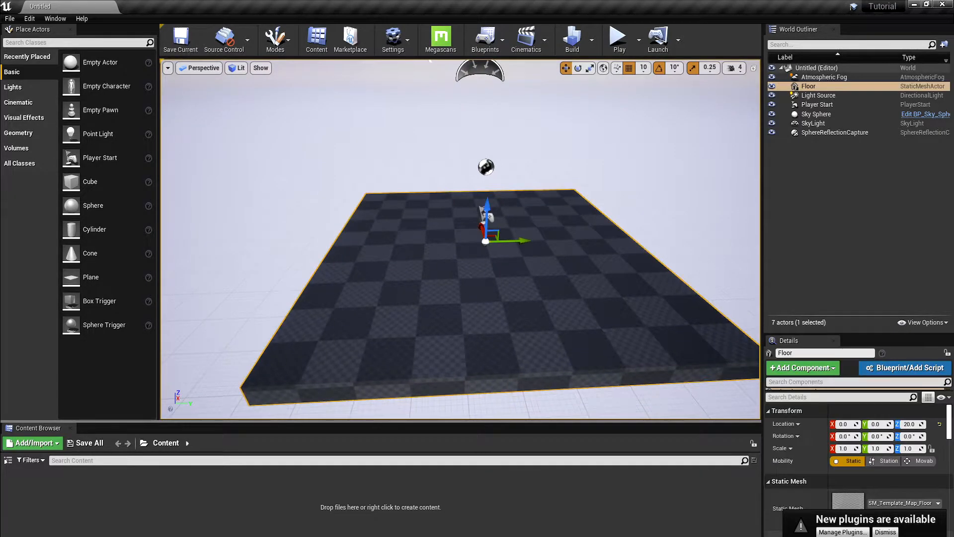
{"action": "left_click", "coordinate": [517, 311]}
{"action": "right_click_drag", "start_coordinate": [486, 305], "coordinate": [486, 271]}
{"action": "key", "text": "w"}
{"action": "key", "text": "s"}
{"action": "key", "text": "w"}
{"action": "key", "text": "s"}
{"action": "key", "text": "w"}
{"action": "key", "text": "s"}
{"action": "key", "text": "w"}
{"action": "key", "text": "w"}
{"action": "key", "text": "a"}
{"action": "key", "text": "s"}
{"action": "key", "text": "d"}
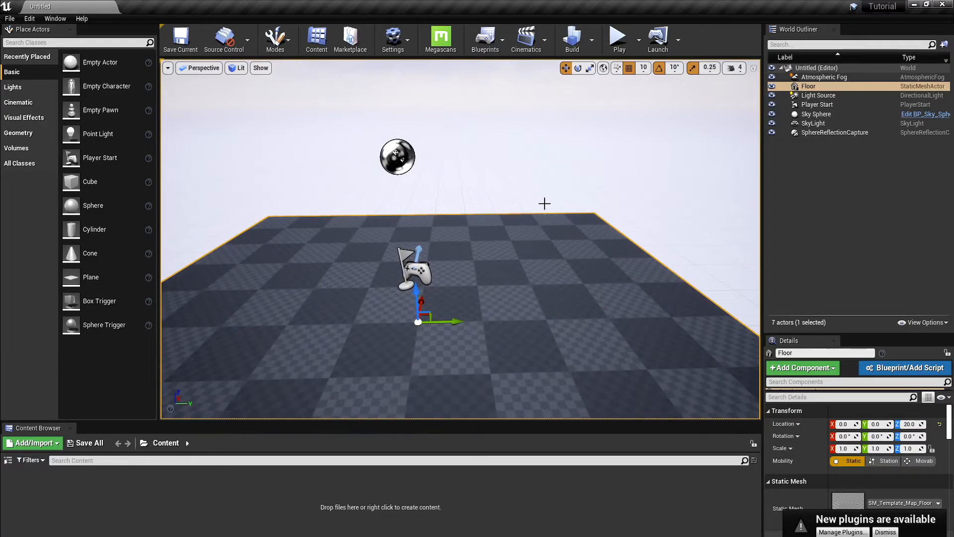
Step: Try out the viewport camera speed setting and fly back and forth over the level's floor
{"action": "left_click", "coordinate": [731, 70]}
{"action": "mouse_move", "coordinate": [762, 92]}
{"action": "left_mouse_down"}
{"action": "mouse_move", "coordinate": [752, 92]}
{"action": "mouse_move", "coordinate": [780, 96]}
{"action": "left_mouse_up"}
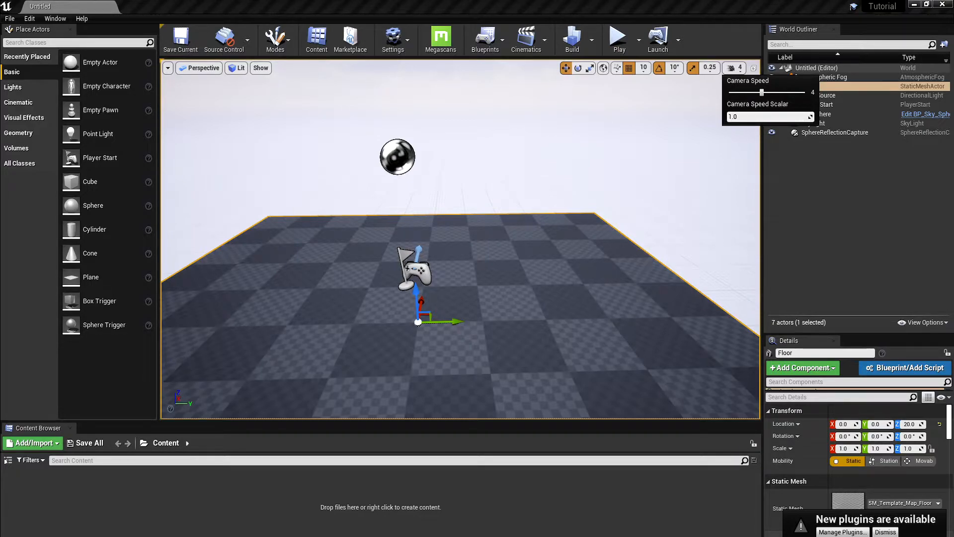
{"action": "mouse_move", "coordinate": [506, 258]}
{"action": "right_mouse_down"}
{"action": "mouse_move", "coordinate": [499, 266]}
{"action": "mouse_move", "coordinate": [506, 258]}
{"action": "right_mouse_up"}
{"action": "key", "text": "s"}
{"action": "key", "text": "w"}
{"action": "key", "text": "s"}
{"action": "key", "text": "w"}
{"action": "key", "text": "s"}
{"action": "key", "text": "a"}
{"action": "key", "text": "d"}
{"action": "key", "text": "a"}
{"action": "key", "text": "d"}
{"action": "key", "text": "w"}
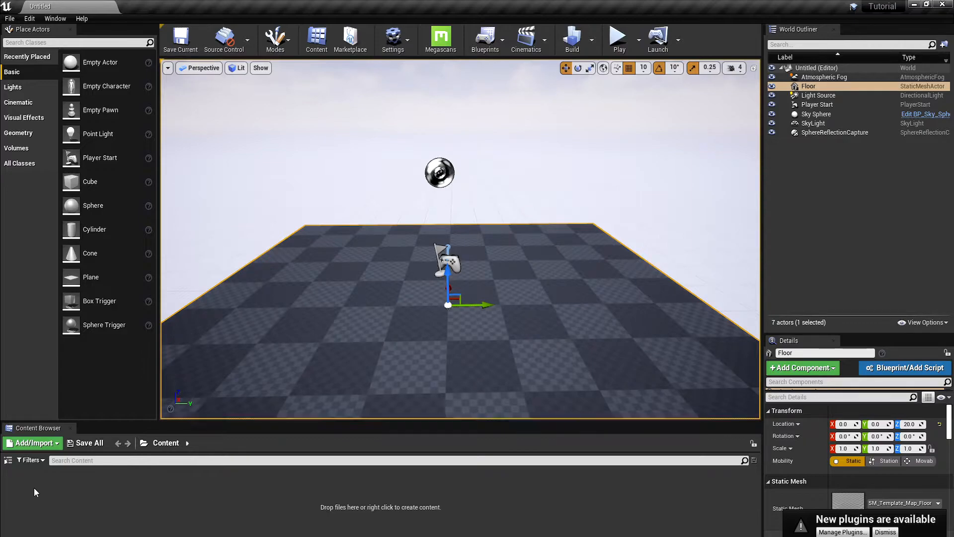
Step: Create a folder with the default name NewFolder in the project's content and open it
{"action": "right_click", "coordinate": [189, 488]}
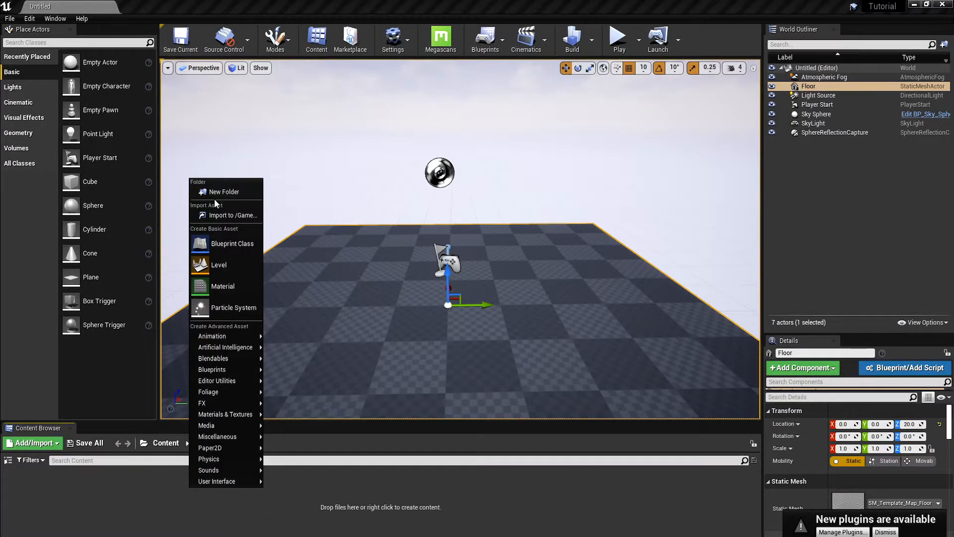
{"action": "mouse_move", "coordinate": [214, 426]}
{"action": "left_click", "coordinate": [380, 502]}
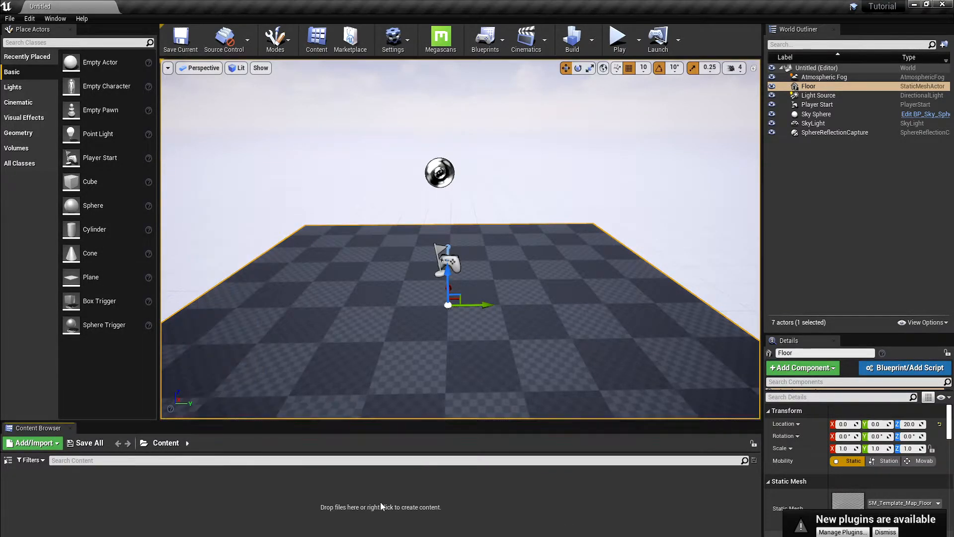
{"action": "right_click", "coordinate": [255, 498]}
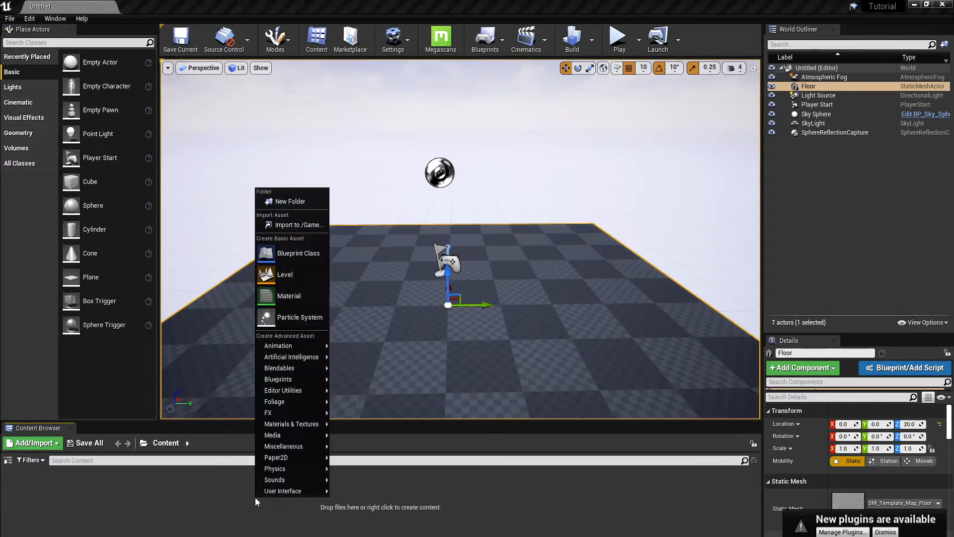
{"action": "left_click", "coordinate": [293, 202]}
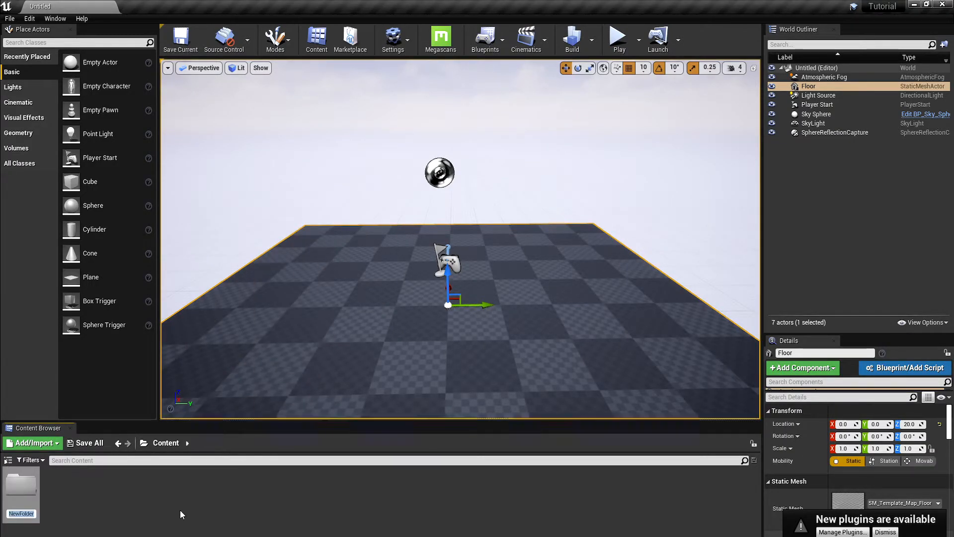
{"action": "double_click", "coordinate": [21, 484]}
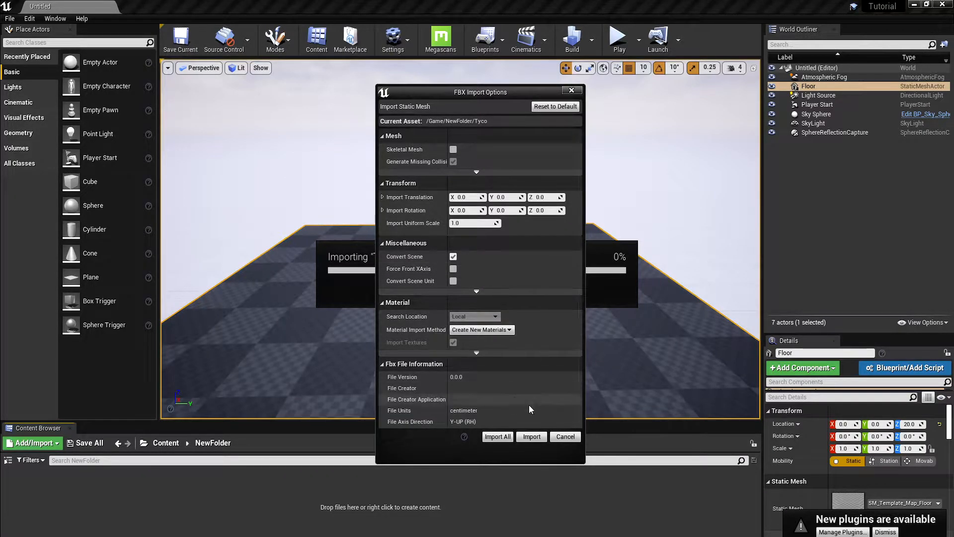
Step: Import all meshes of the Tyco OBJ character with the default import options and place them together on the level's floor
{"action": "left_click", "coordinate": [507, 437]}
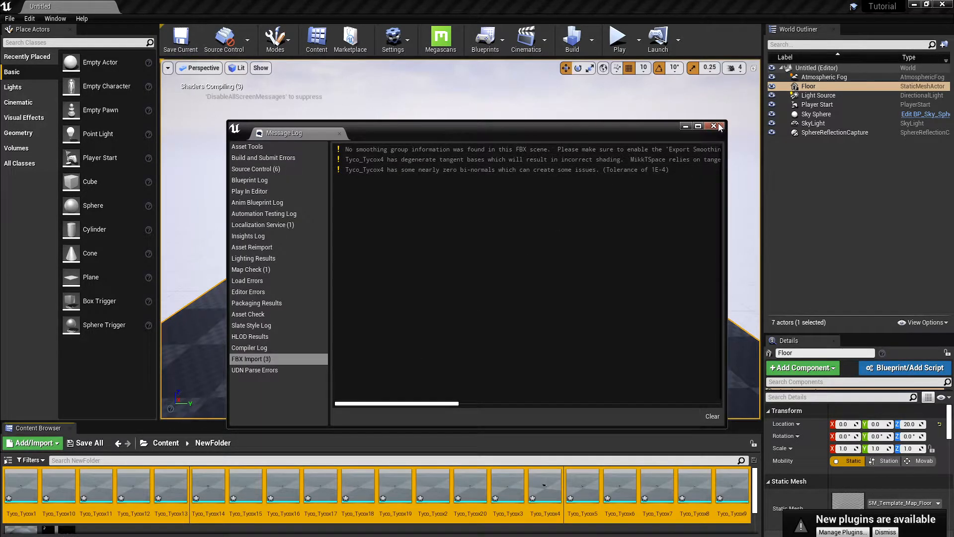
{"action": "left_click", "coordinate": [714, 127]}
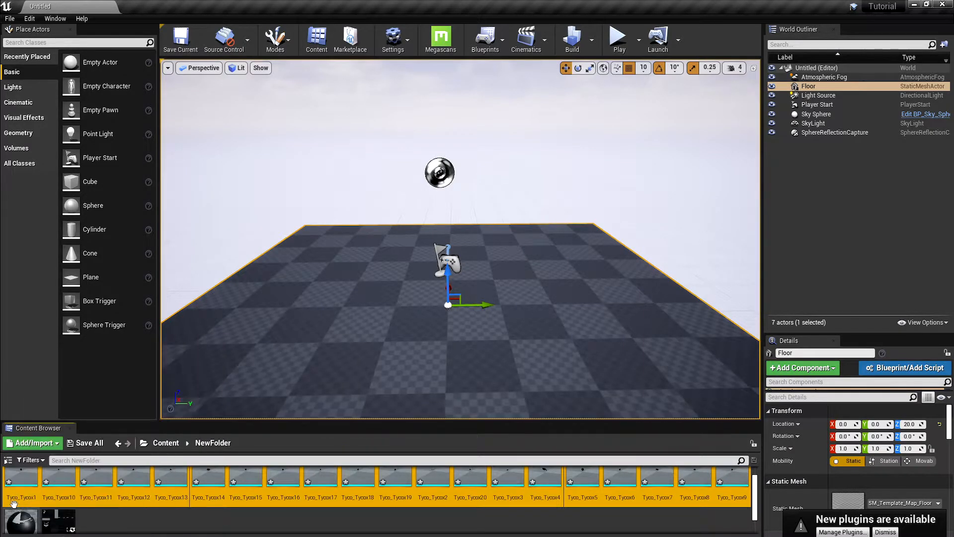
{"action": "scroll", "coordinate": [252, 486], "scroll_direction": "down", "scroll_amount": 1}
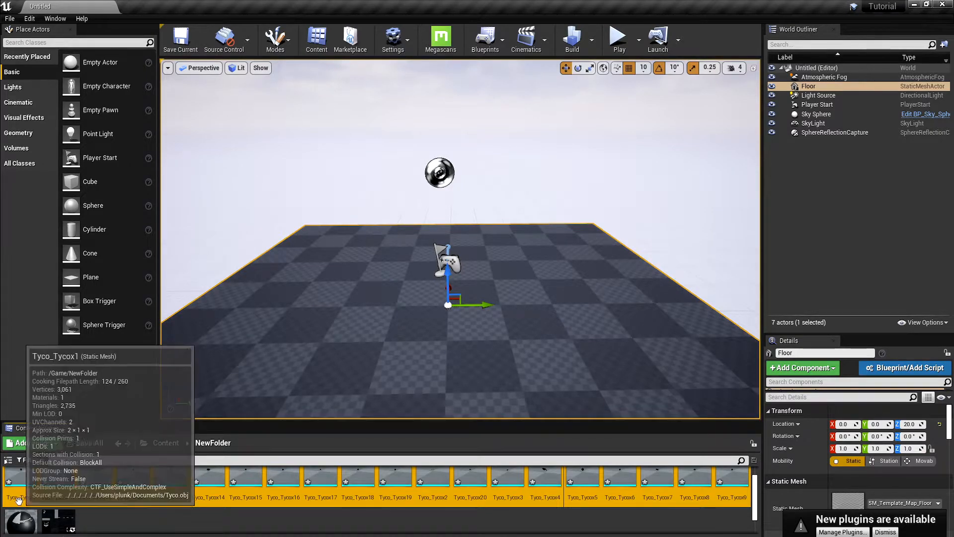
{"action": "left_click_drag", "start_coordinate": [15, 492], "coordinate": [258, 340]}
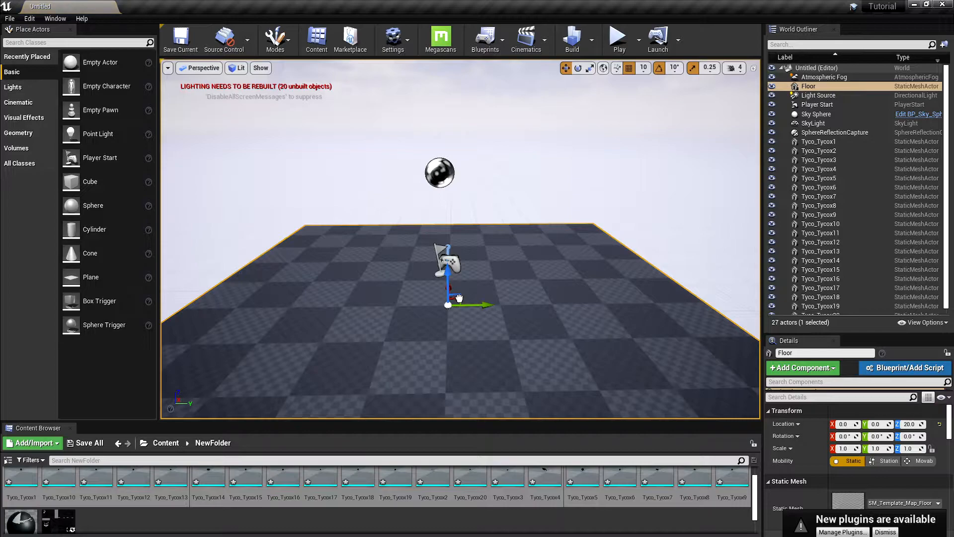
{"action": "left_click_drag", "start_coordinate": [508, 351], "coordinate": [497, 348]}
Step: Scale the 20 placed character meshes to 10 on X, Y and Z
{"action": "key", "text": "f"}
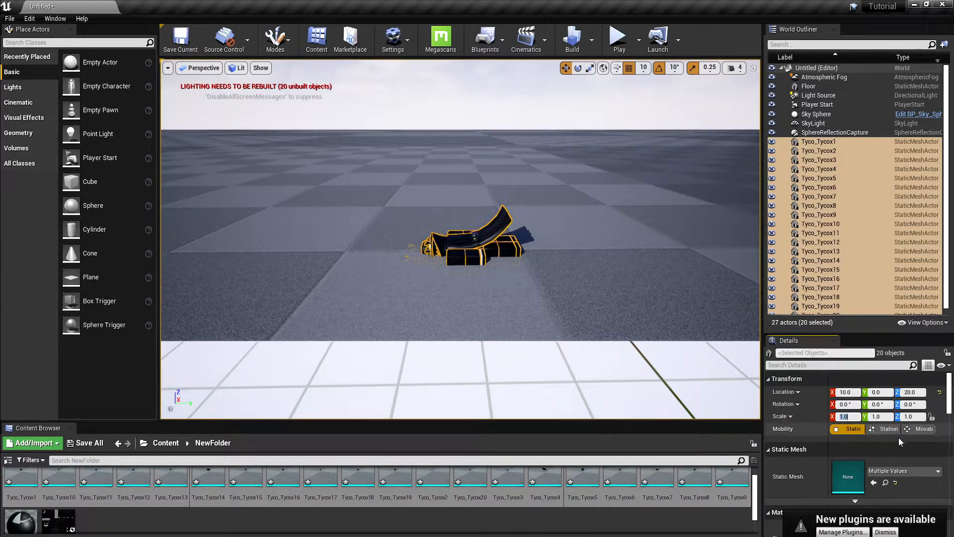
{"action": "type", "text": "10"}
{"action": "key", "text": "Tab"}
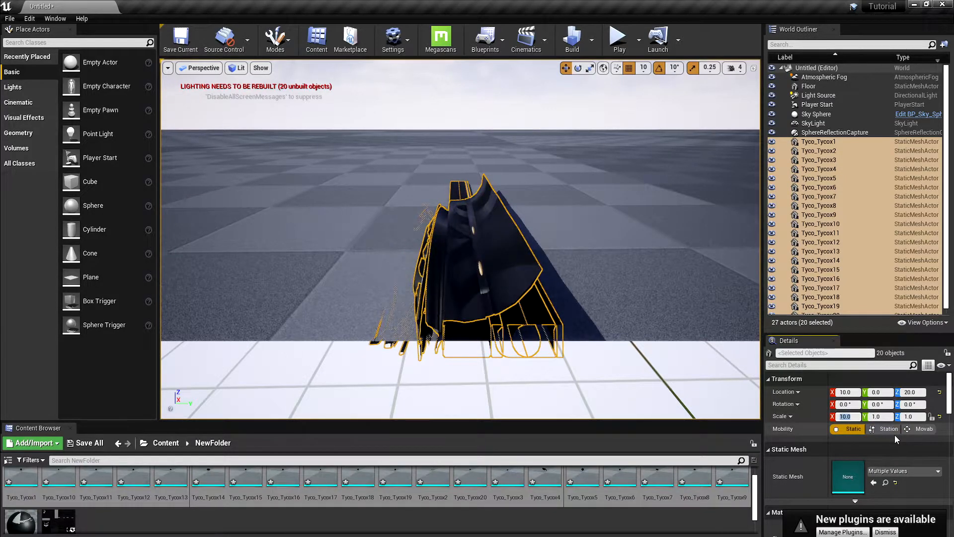
{"action": "type", "text": "10"}
{"action": "key", "text": "Return"}
{"action": "left_click", "coordinate": [911, 417]}
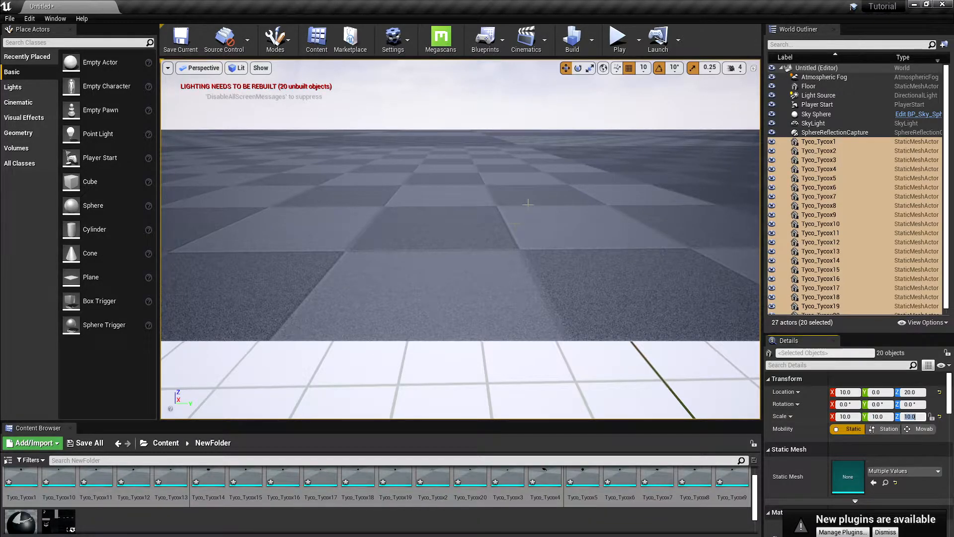
{"action": "key", "text": "Return"}
{"action": "key", "text": "f"}
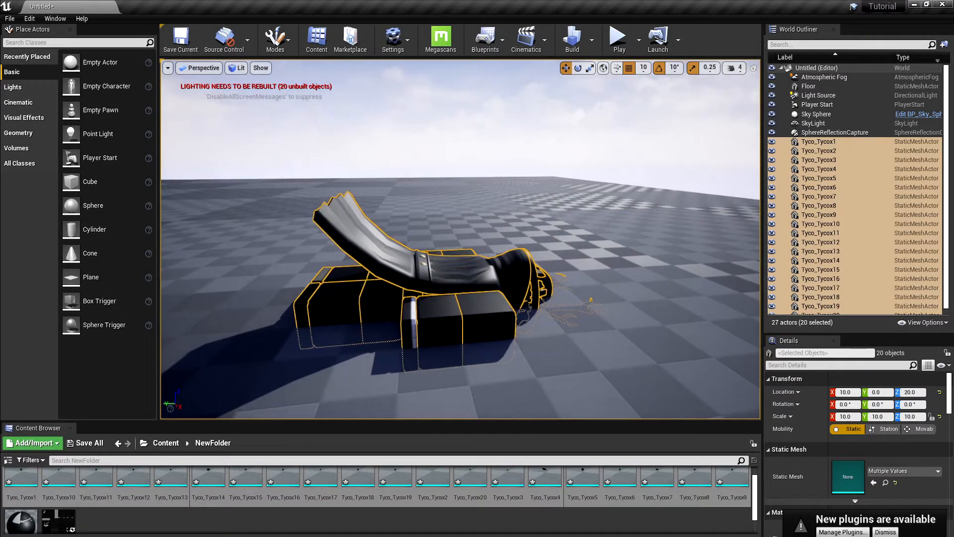
Step: Examine the enlarged character lying on the floor from different distances and angles
{"action": "right_click_drag", "start_coordinate": [461, 238], "coordinate": [263, 219]}
{"action": "key", "text": "s"}
{"action": "key", "text": "w"}
{"action": "key", "text": "s"}
{"action": "key", "text": "w"}
{"action": "key", "text": "s"}
{"action": "key", "text": "w"}
{"action": "key", "text": "d"}
{"action": "key", "text": "w"}
{"action": "key", "text": "s"}
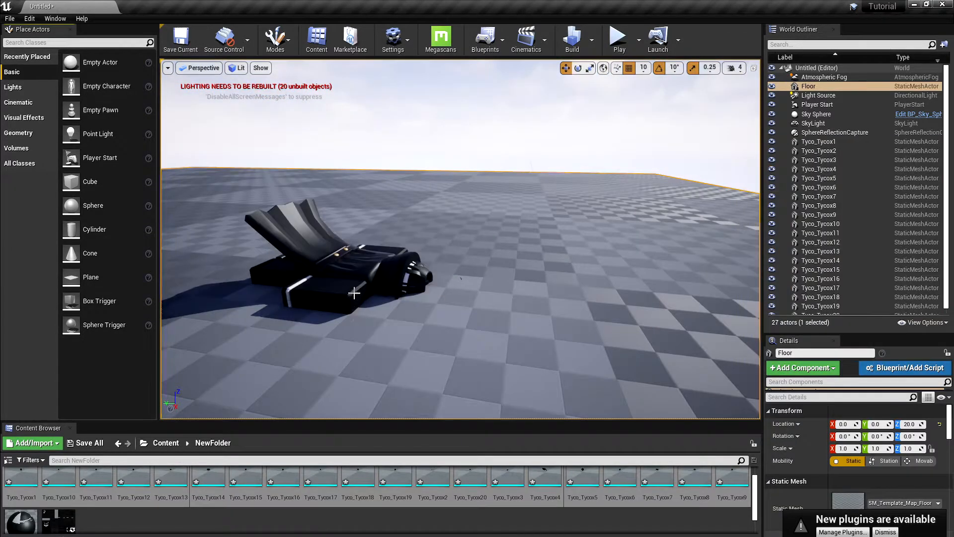
{"action": "right_click_drag", "start_coordinate": [514, 201], "coordinate": [545, 198]}
{"action": "key", "text": "w"}
{"action": "key", "text": "d"}
{"action": "key", "text": "a"}
{"action": "key", "text": "w"}
{"action": "key", "text": "s"}
{"action": "key", "text": "a"}
{"action": "key", "text": "d"}
{"action": "mouse_move", "coordinate": [366, 284]}
{"action": "right_mouse_down"}
{"action": "mouse_move", "coordinate": [330, 284]}
{"action": "mouse_move", "coordinate": [354, 284]}
{"action": "right_mouse_up"}
{"action": "key", "text": "s"}
{"action": "key", "text": "w"}
{"action": "key", "text": "d"}
{"action": "key", "text": "s"}
{"action": "key", "text": "a"}
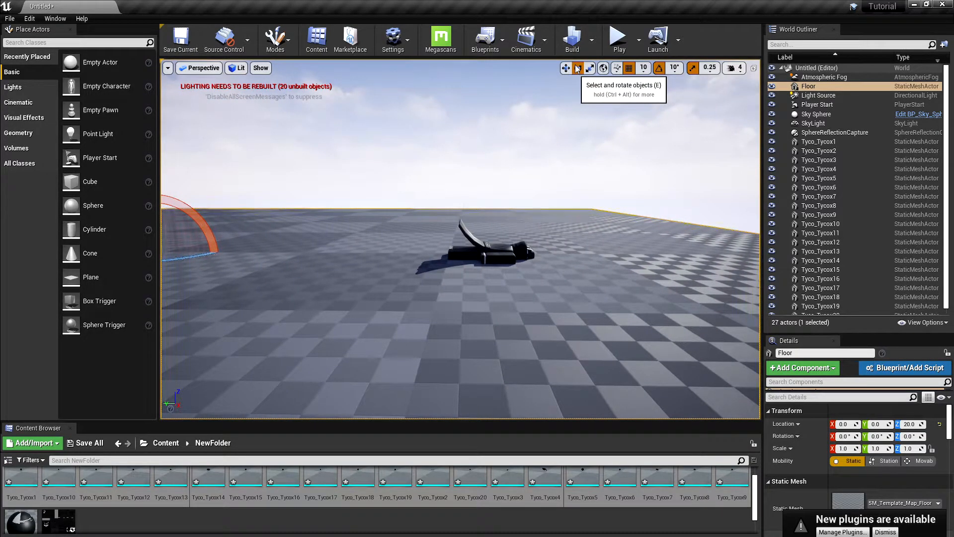
Step: Rotate all the character's meshes together by 90° about the X axis to stand the character upright
{"action": "right_click_drag", "start_coordinate": [606, 218], "coordinate": [562, 219]}
{"action": "left_click", "coordinate": [628, 239]}
{"action": "left_click_drag", "start_coordinate": [451, 215], "coordinate": [381, 206]}
{"action": "right_click_drag", "start_coordinate": [547, 179], "coordinate": [538, 135]}
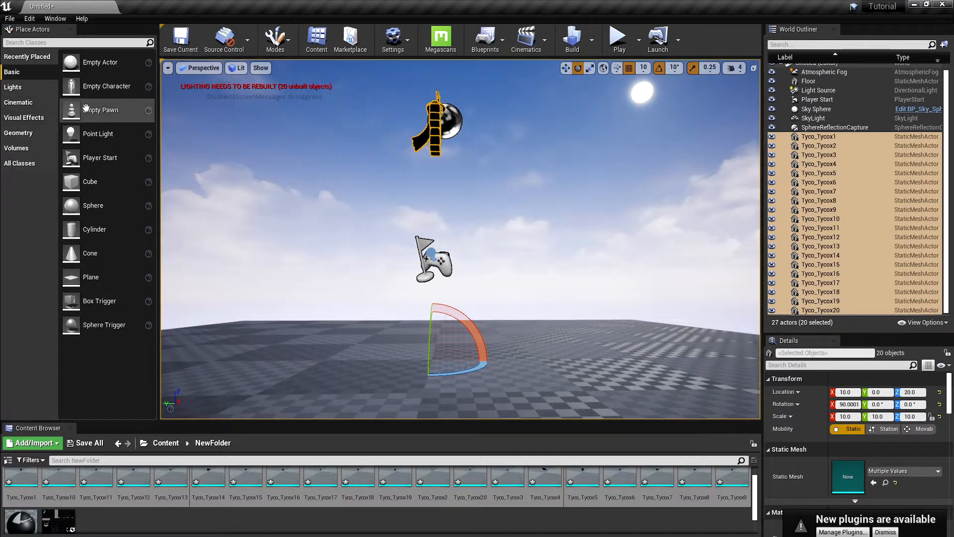
Step: Lower the upright character to a Z location of -150 and view it from the front
{"action": "key", "text": "w"}
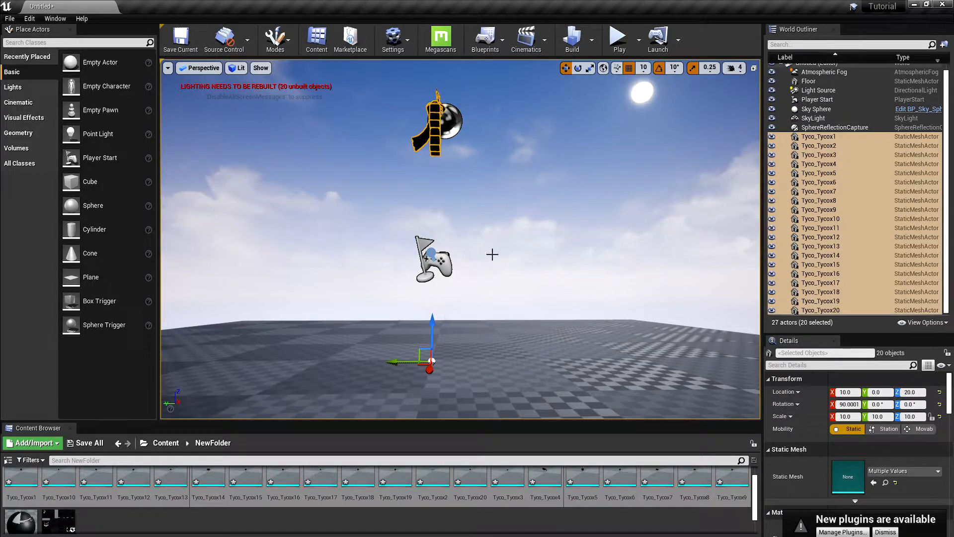
{"action": "left_click_drag", "start_coordinate": [432, 325], "coordinate": [433, 480]}
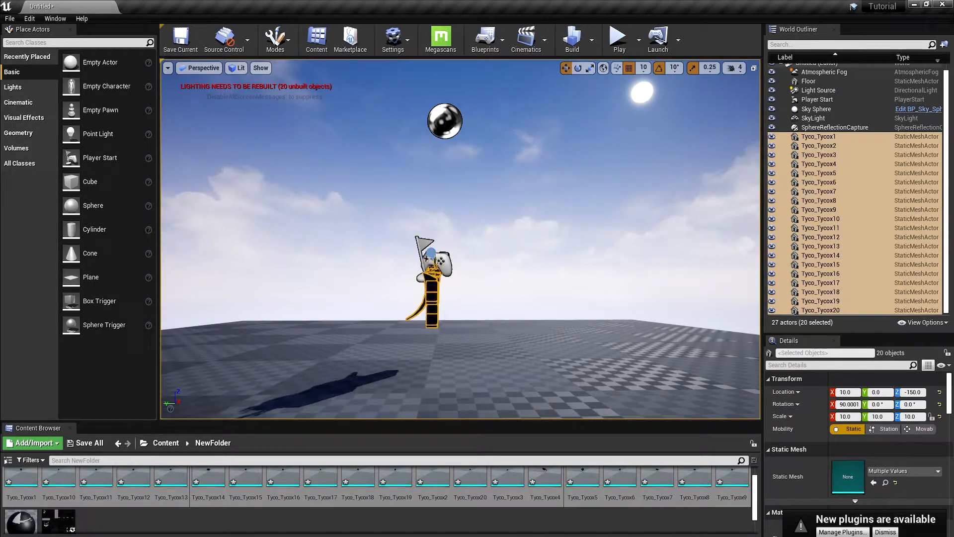
{"action": "left_click", "coordinate": [503, 164]}
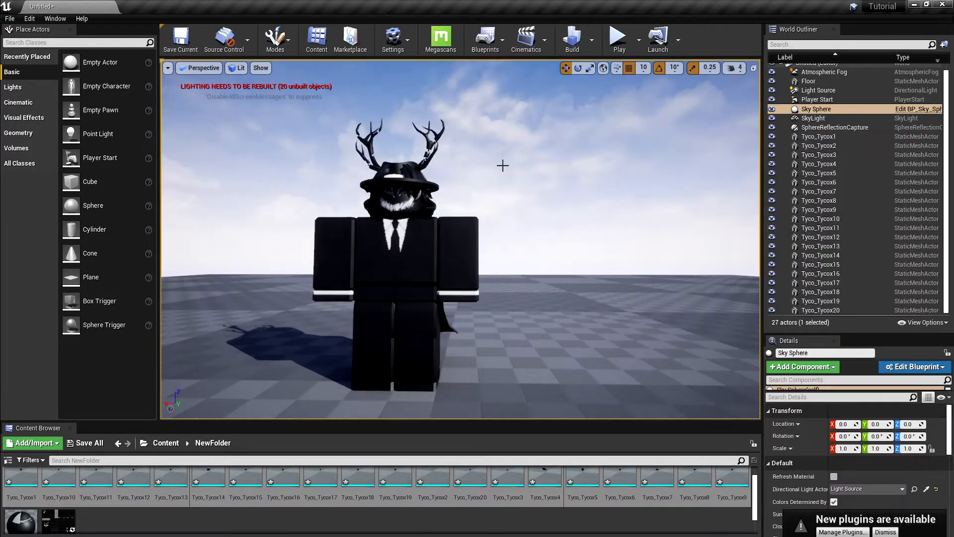
{"action": "right_click_drag", "start_coordinate": [503, 164], "coordinate": [667, 164]}
{"action": "right_click", "coordinate": [503, 164]}
{"action": "right_click_drag", "start_coordinate": [350, 162], "coordinate": [261, 198]}
{"action": "left_click", "coordinate": [561, 257]}
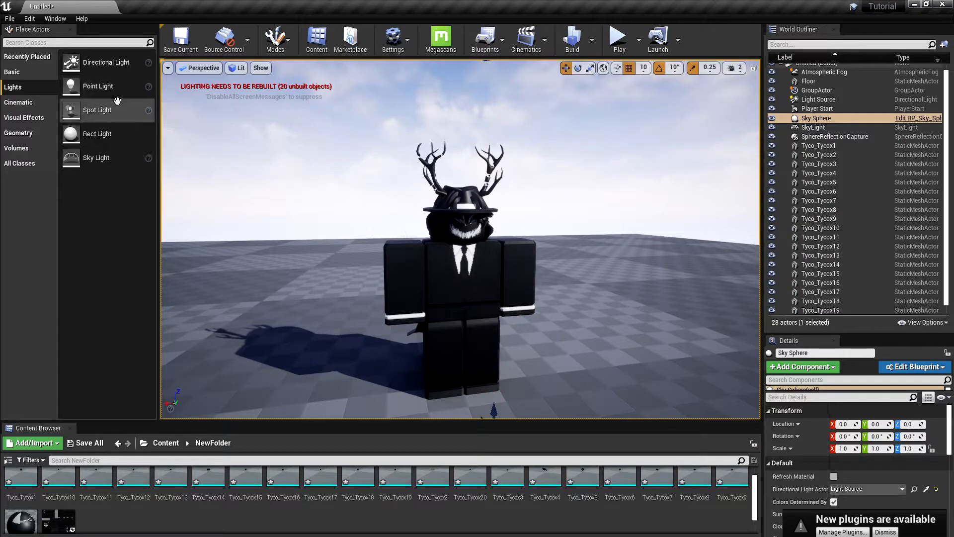
Step: Place a Point Light in front of the character and move it to about Y -60, Z 80
{"action": "left_click_drag", "start_coordinate": [99, 88], "coordinate": [481, 364]}
{"action": "right_click_drag", "start_coordinate": [477, 254], "coordinate": [576, 278]}
{"action": "key", "text": "s"}
{"action": "left_click_drag", "start_coordinate": [502, 257], "coordinate": [517, 125]}
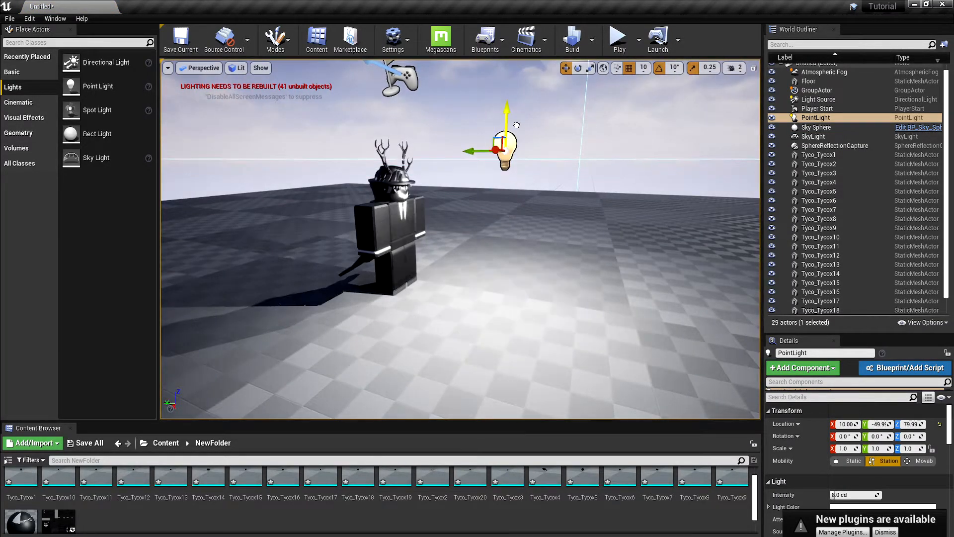
{"action": "left_click_drag", "start_coordinate": [476, 148], "coordinate": [503, 149]}
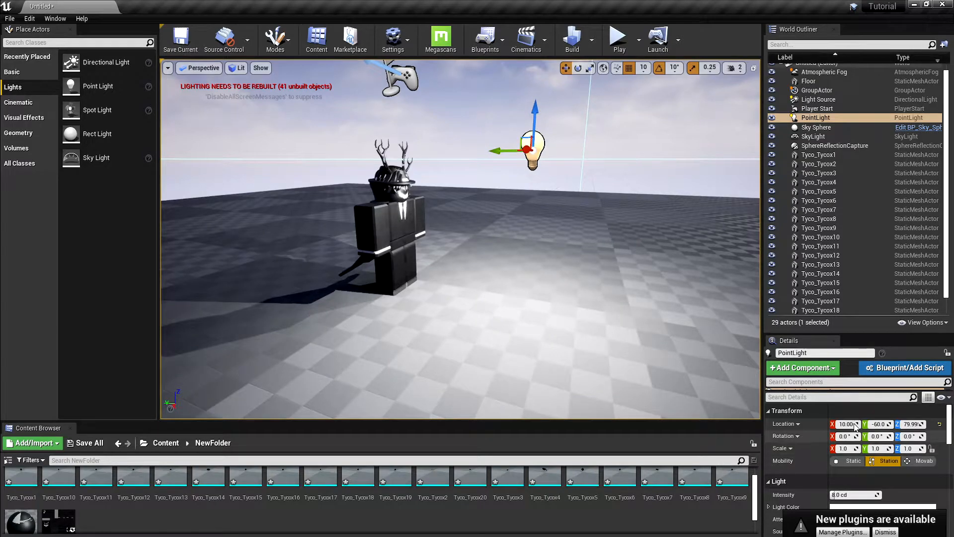
Step: Set the point light's intensity to about 11 cd, attenuation radius 102.7, source radius 2.97 and soft source radius 0.86
{"action": "left_click_drag", "start_coordinate": [859, 333], "coordinate": [848, 4]}
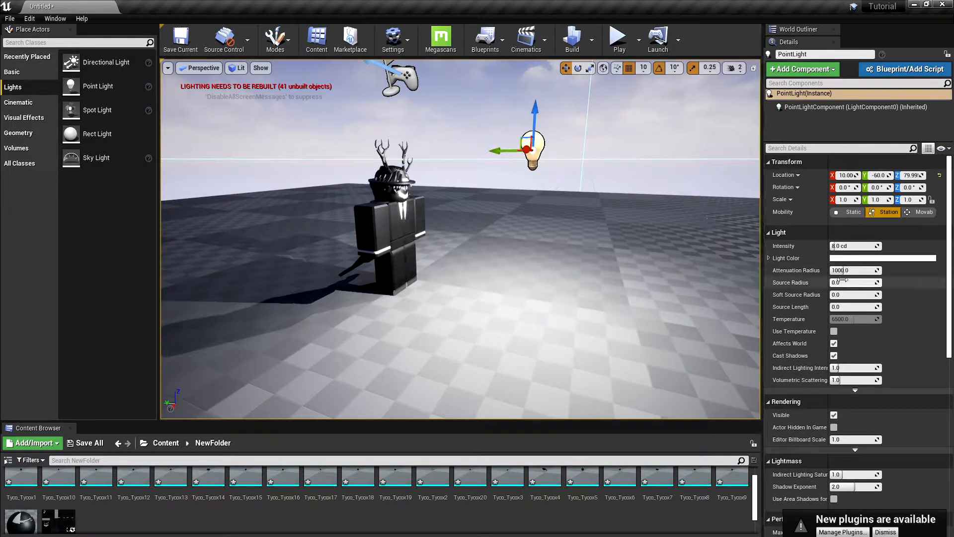
{"action": "left_click_drag", "start_coordinate": [857, 247], "coordinate": [840, 247]}
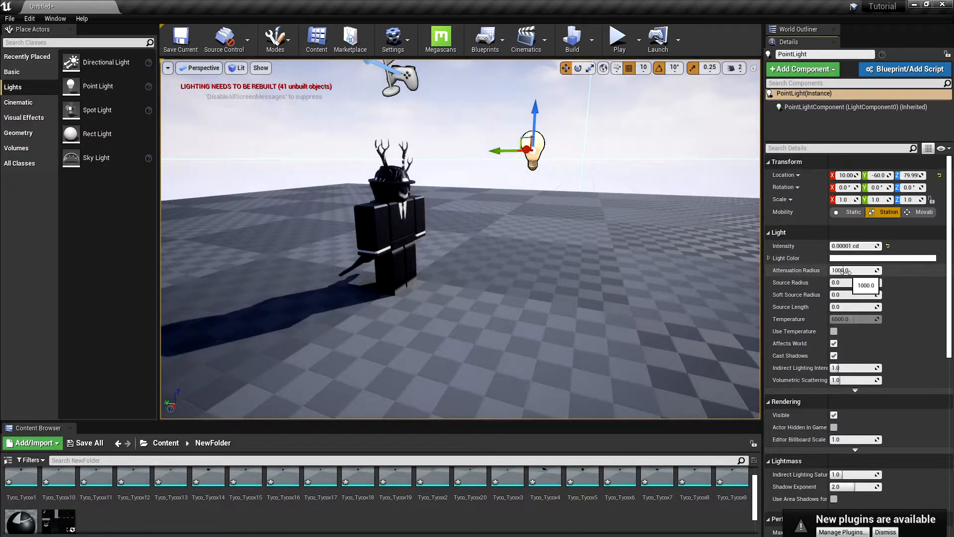
{"action": "left_click_drag", "start_coordinate": [844, 247], "coordinate": [860, 283]}
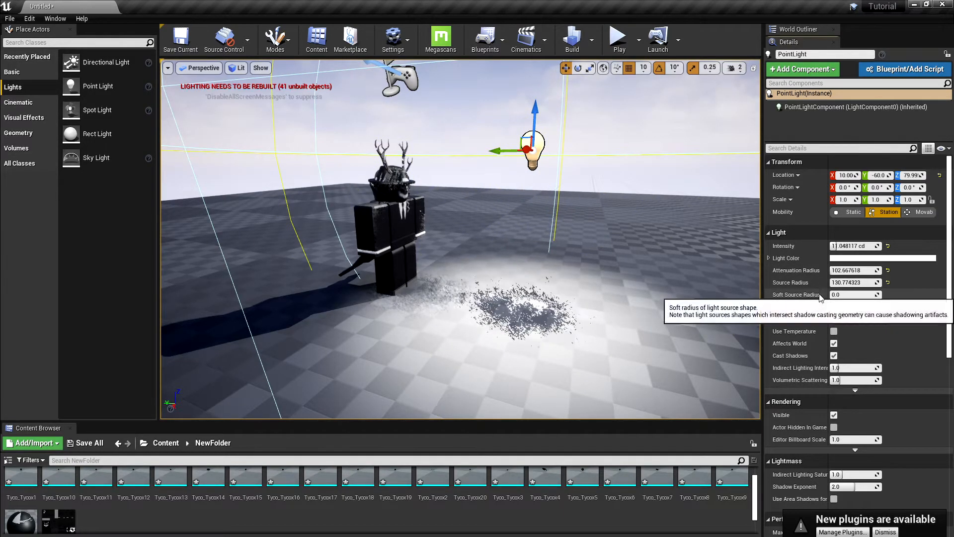
{"action": "mouse_move", "coordinate": [857, 282]}
{"action": "left_mouse_down"}
{"action": "mouse_move", "coordinate": [846, 285]}
{"action": "mouse_move", "coordinate": [864, 283]}
{"action": "mouse_move", "coordinate": [863, 298]}
{"action": "left_mouse_up"}
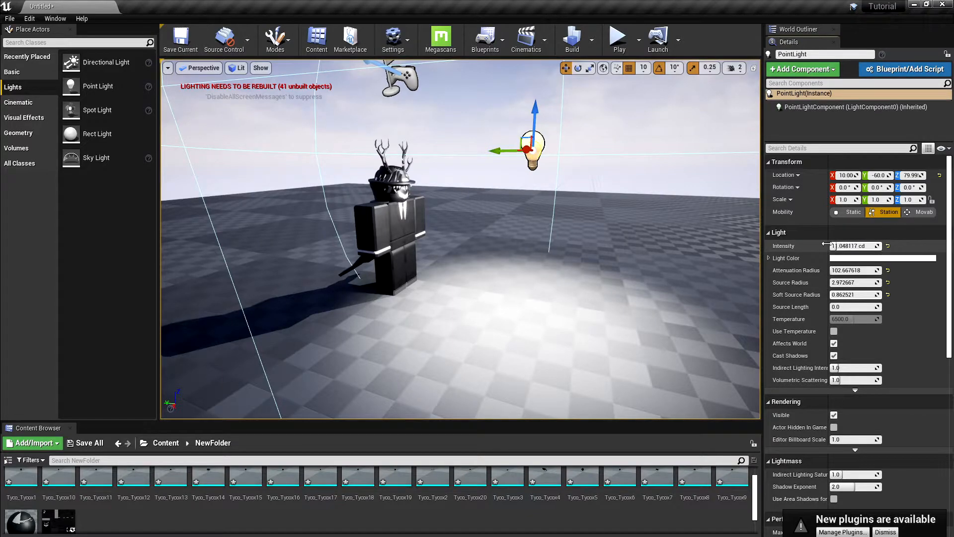
Step: Open and dismiss the point light's color picker, and try a light temperature of about 6899
{"action": "left_click", "coordinate": [855, 258]}
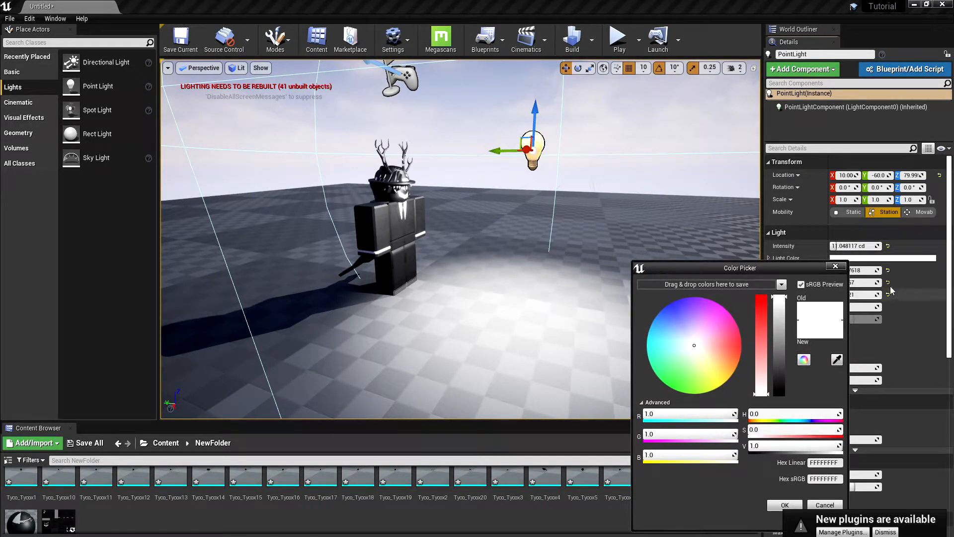
{"action": "left_click", "coordinate": [836, 267]}
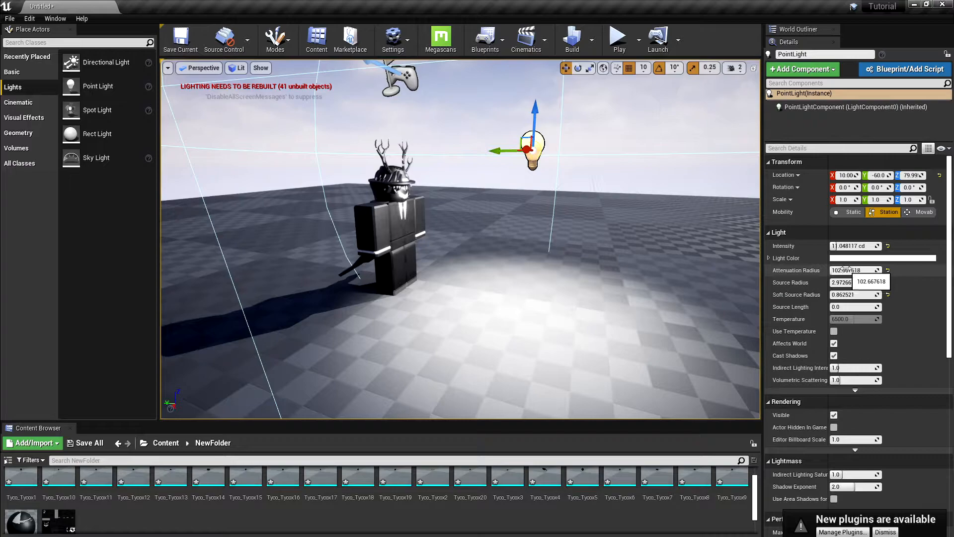
{"action": "left_click", "coordinate": [834, 332]}
{"action": "left_click_drag", "start_coordinate": [855, 319], "coordinate": [869, 319]}
{"action": "left_click", "coordinate": [834, 331]}
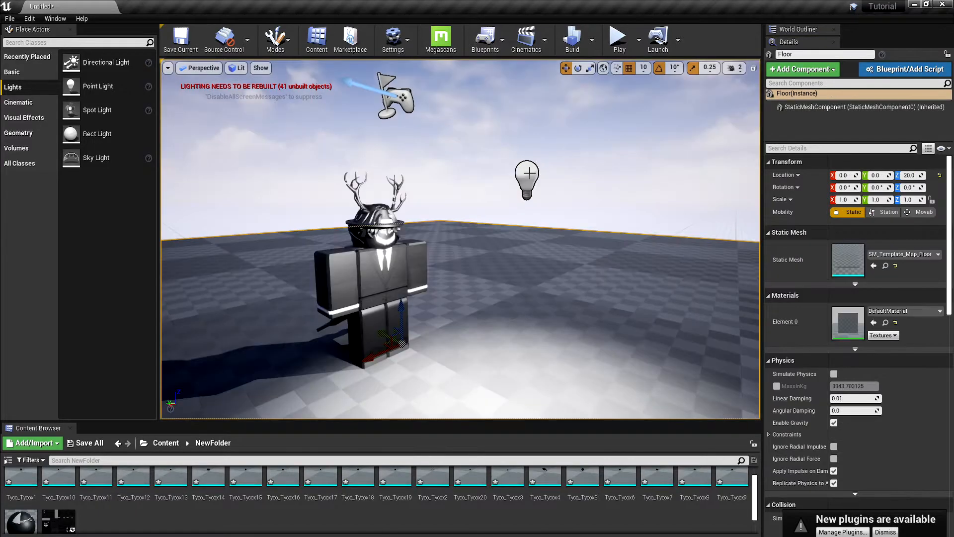
Step: Select the point light and check how it lights the character from another angle
{"action": "left_click", "coordinate": [527, 180]}
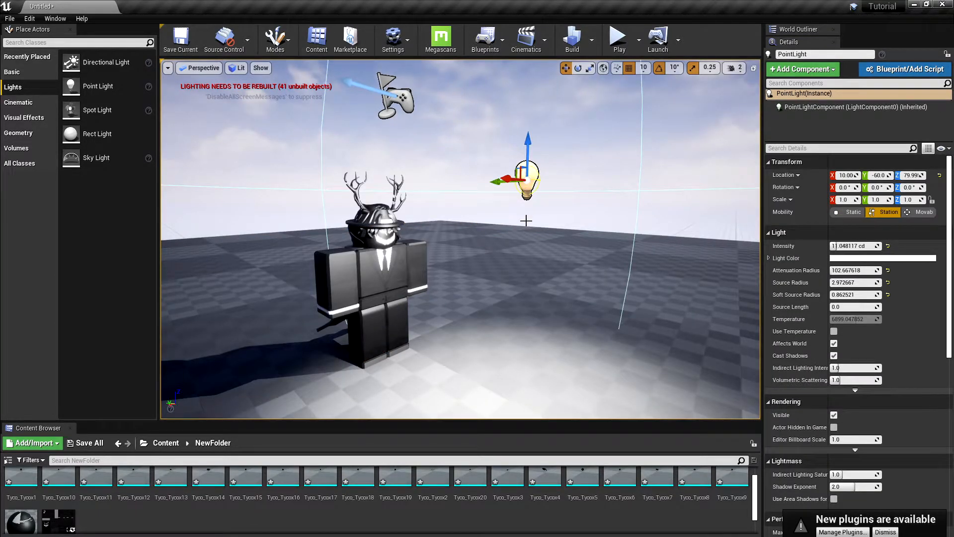
{"action": "right_click_drag", "start_coordinate": [470, 228], "coordinate": [398, 254]}
{"action": "key", "text": "d"}
{"action": "key", "text": "a"}
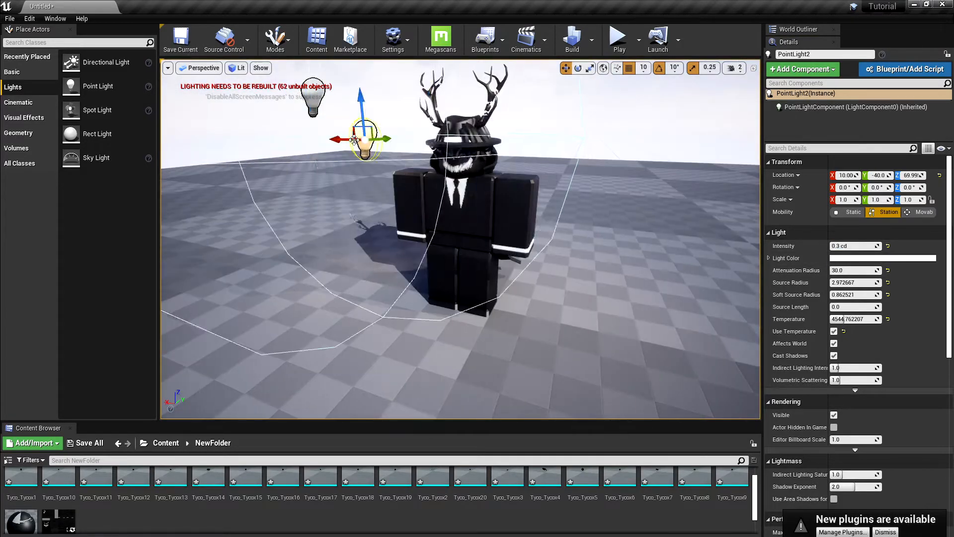
{"action": "key", "text": "super"}
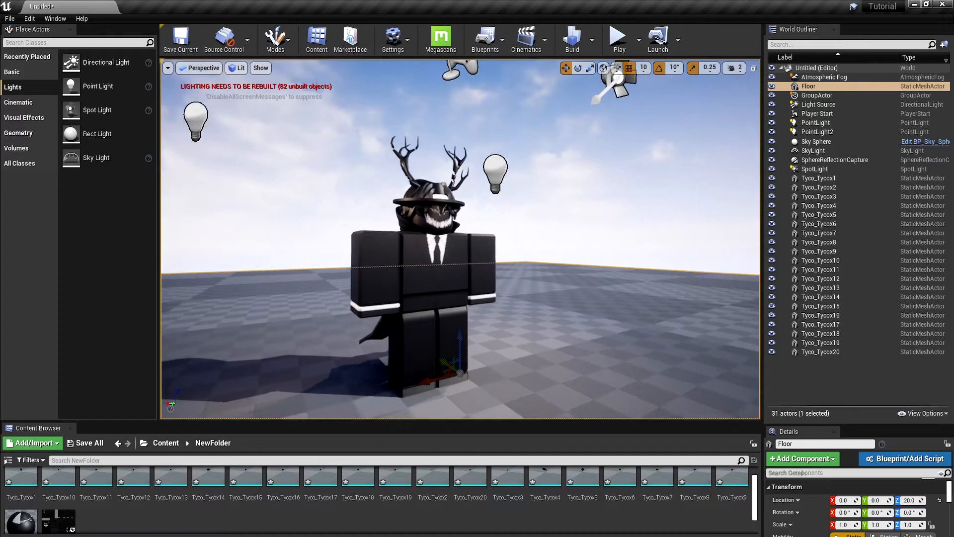
Step: Place a Cine Camera Actor on the floor near the character
{"action": "right_click_drag", "start_coordinate": [461, 239], "coordinate": [403, 198]}
{"action": "key", "text": "w"}
{"action": "key", "text": "s"}
{"action": "right_click", "coordinate": [493, 169]}
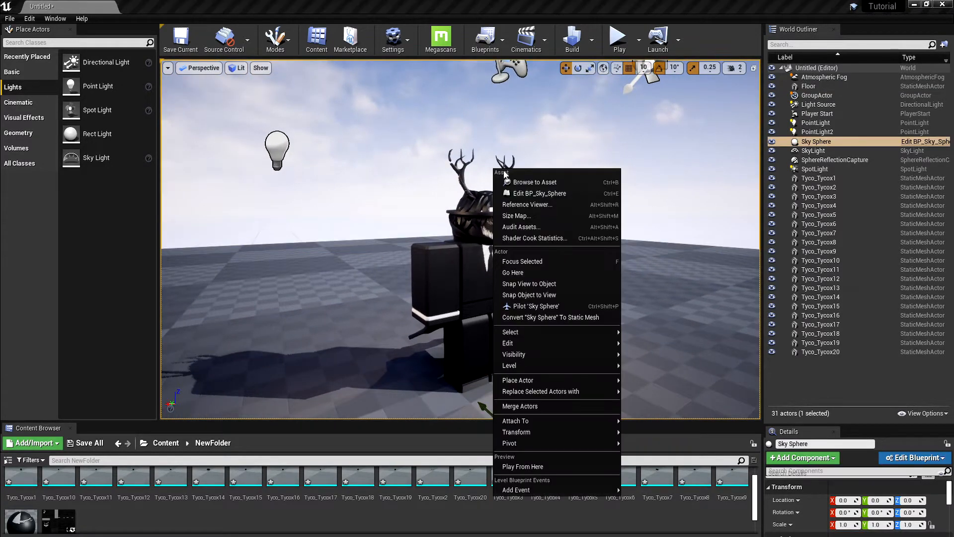
{"action": "left_click", "coordinate": [409, 149]}
{"action": "left_click", "coordinate": [26, 103]}
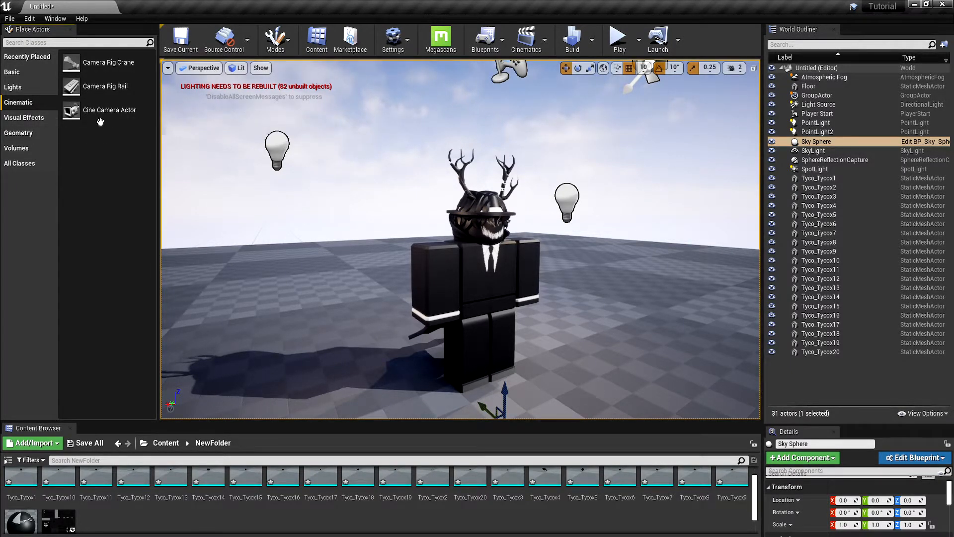
{"action": "left_click_drag", "start_coordinate": [82, 111], "coordinate": [579, 376]}
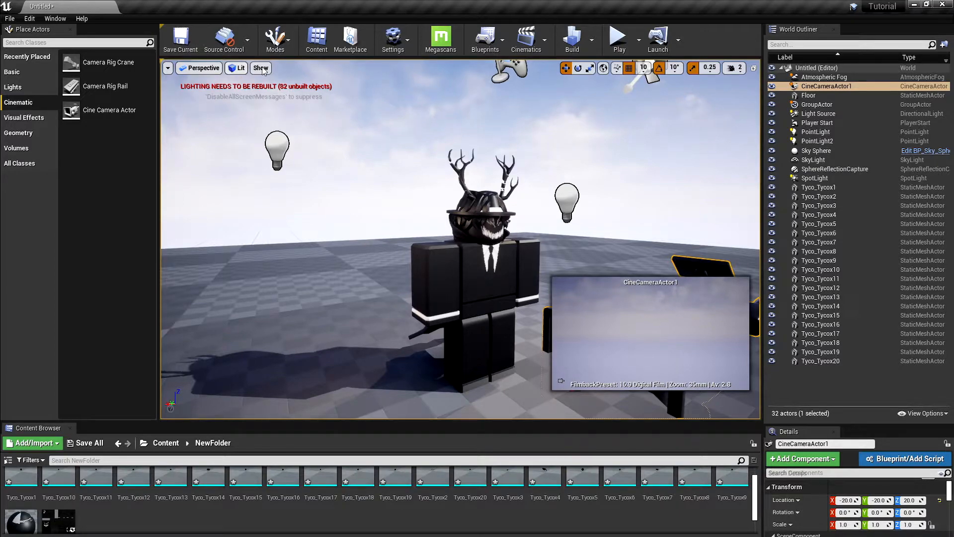
Step: Pilot CineCameraActor1 and fly it to frame the character's upper body from straight ahead
{"action": "left_click", "coordinate": [215, 70]}
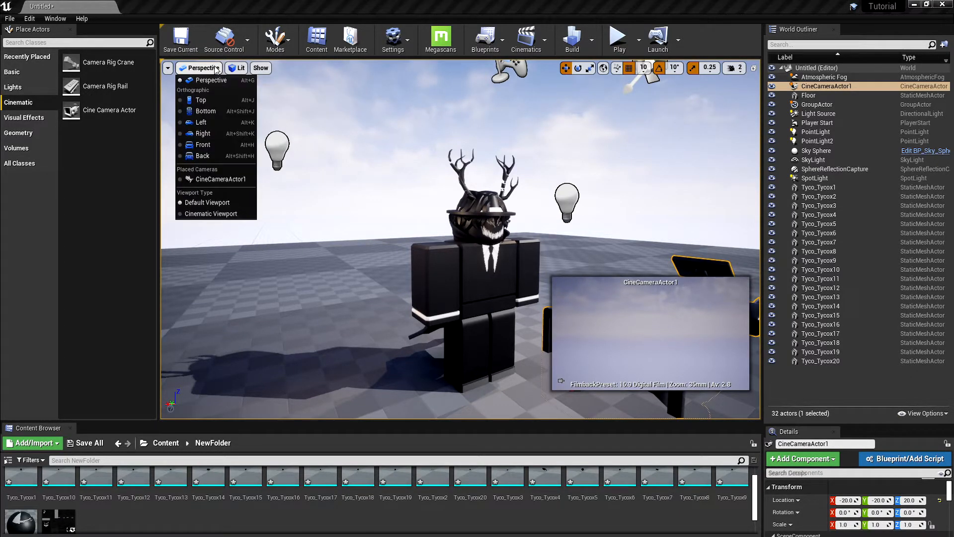
{"action": "left_click", "coordinate": [220, 180]}
{"action": "right_click_drag", "start_coordinate": [453, 225], "coordinate": [634, 225]}
{"action": "key", "text": "s"}
{"action": "key", "text": "a"}
{"action": "key", "text": "e"}
{"action": "key", "text": "w"}
{"action": "key", "text": "s"}
{"action": "key", "text": "d"}
{"action": "key", "text": "w"}
{"action": "key", "text": "s"}
{"action": "key", "text": "s"}
Step: Set CineCameraActor1's aperture to about 4.24 and its manual focus distance to about 113.93
{"action": "left_click", "coordinate": [453, 216]}
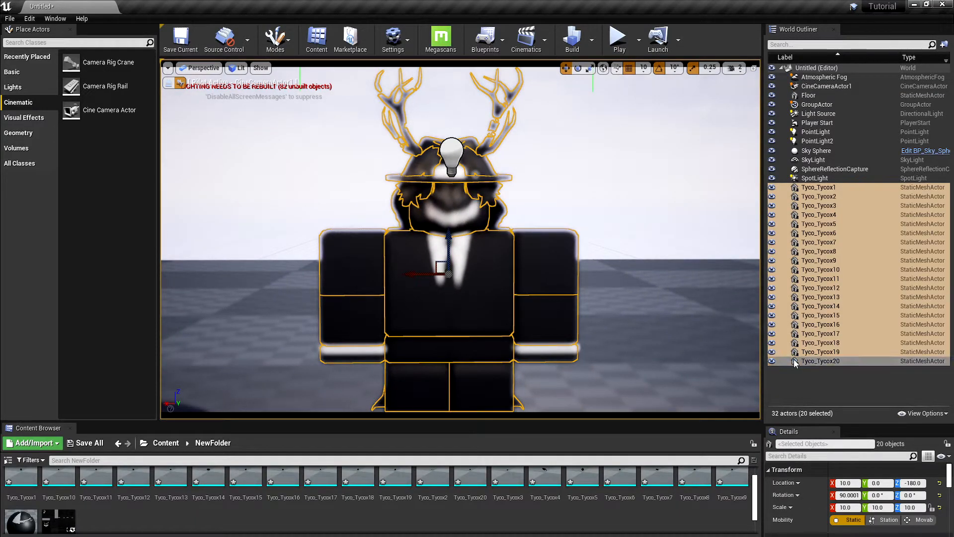
{"action": "left_click", "coordinate": [716, 214]}
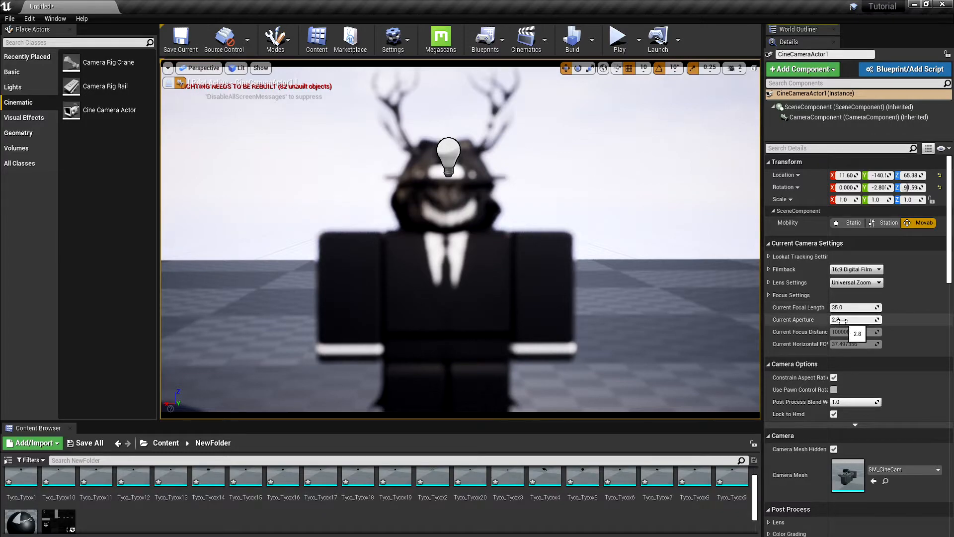
{"action": "left_click_drag", "start_coordinate": [835, 319], "coordinate": [889, 320]}
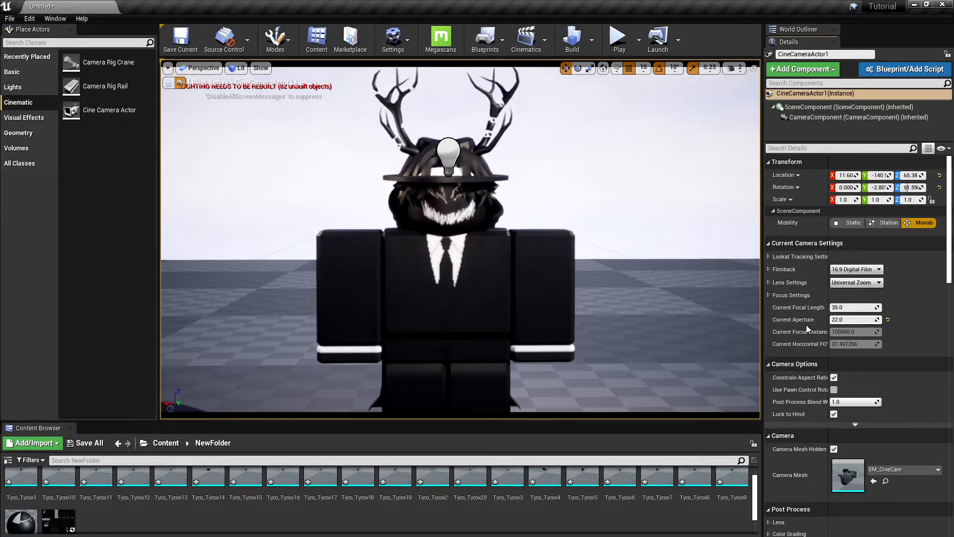
{"action": "left_click_drag", "start_coordinate": [861, 320], "coordinate": [842, 319]}
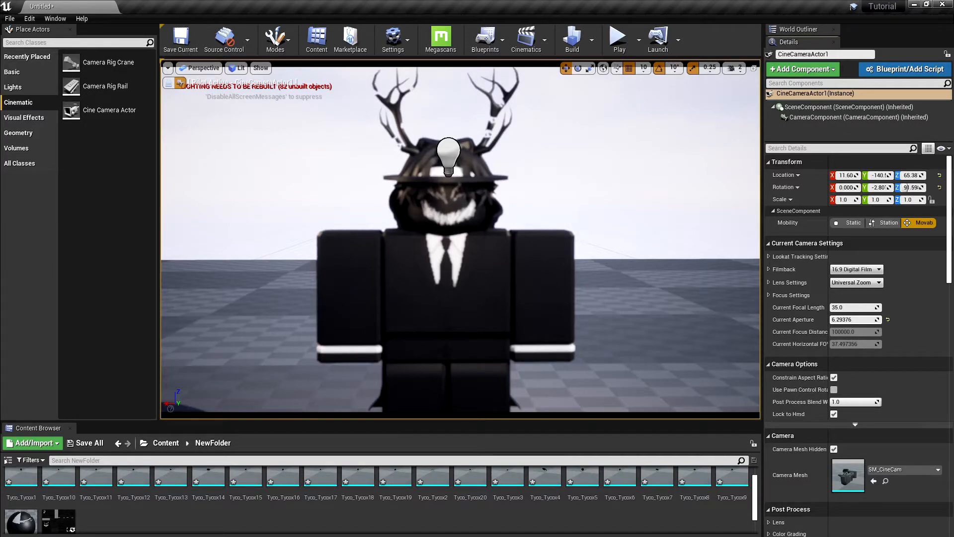
{"action": "left_click", "coordinate": [769, 296]}
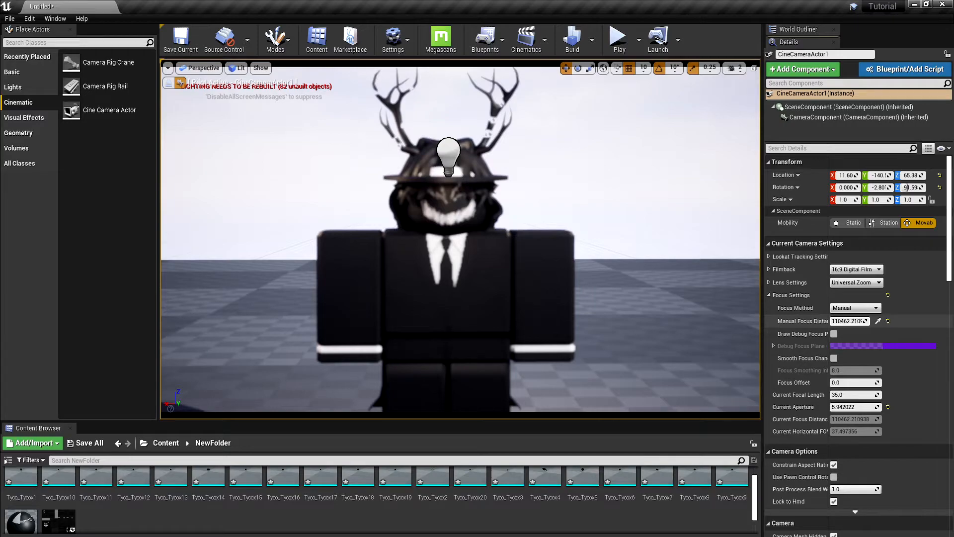
{"action": "left_click_drag", "start_coordinate": [850, 321], "coordinate": [843, 321]}
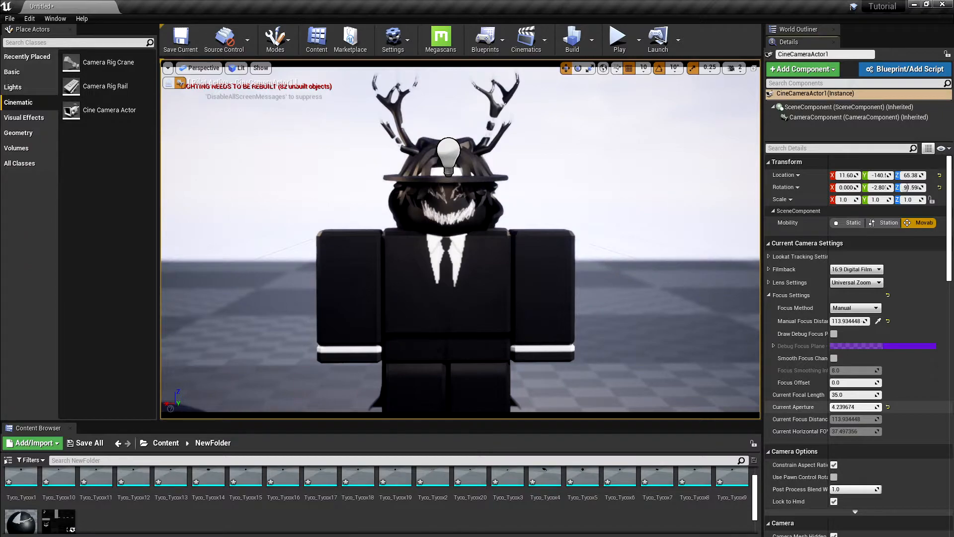
Step: Move the camera closer to the character and set aperture to about 3.78, focal length to about 50.02 and filmback to 16:9 Film
{"action": "key", "text": "w"}
{"action": "right_click_drag", "start_coordinate": [661, 314], "coordinate": [659, 310]}
{"action": "key", "text": "w"}
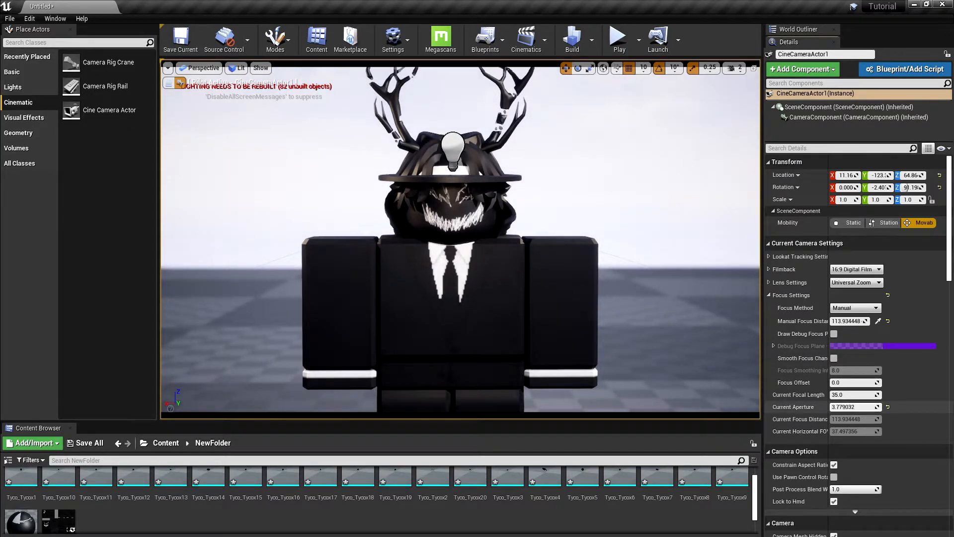
{"action": "left_click_drag", "start_coordinate": [854, 396], "coordinate": [820, 396]}
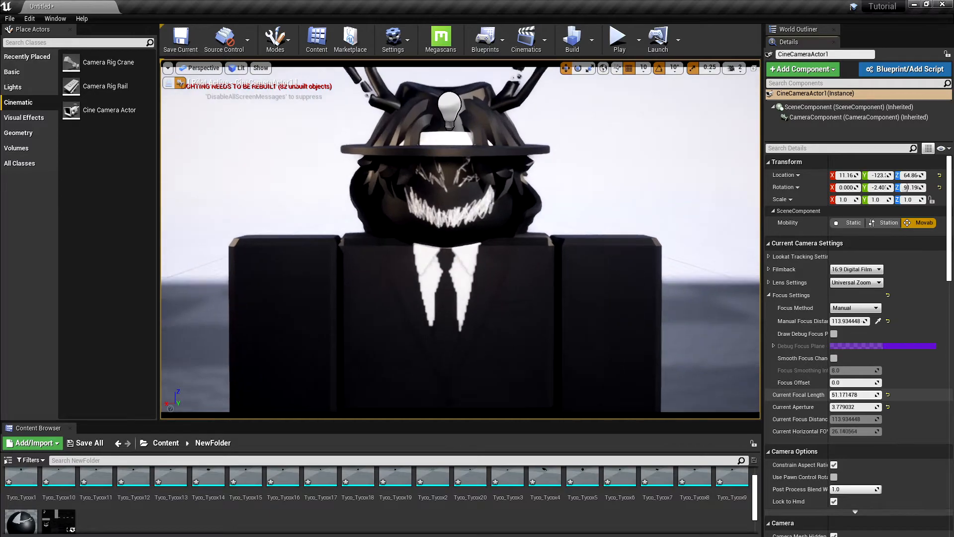
{"action": "key", "text": "w"}
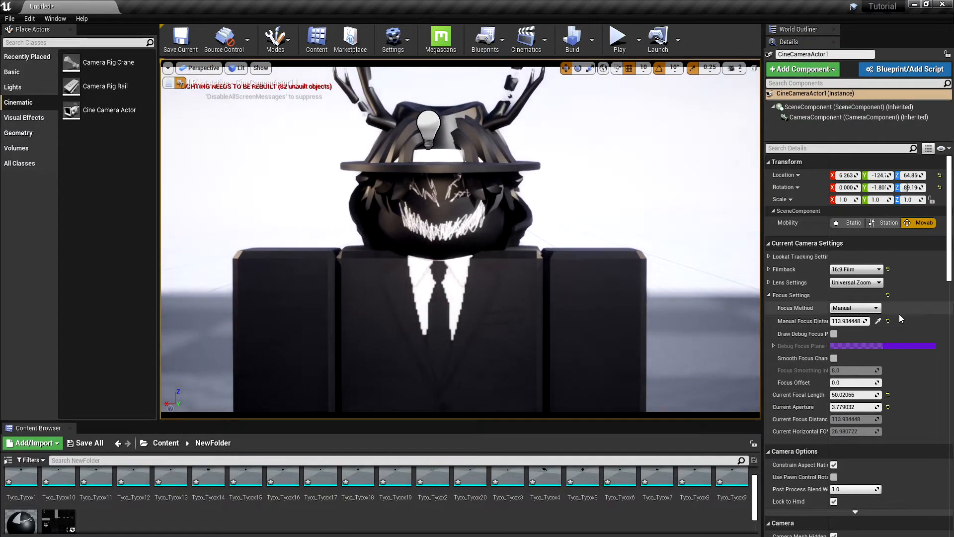
Step: Create a new level sequence and add CineCameraActor1 to it as a track
{"action": "left_click", "coordinate": [539, 45]}
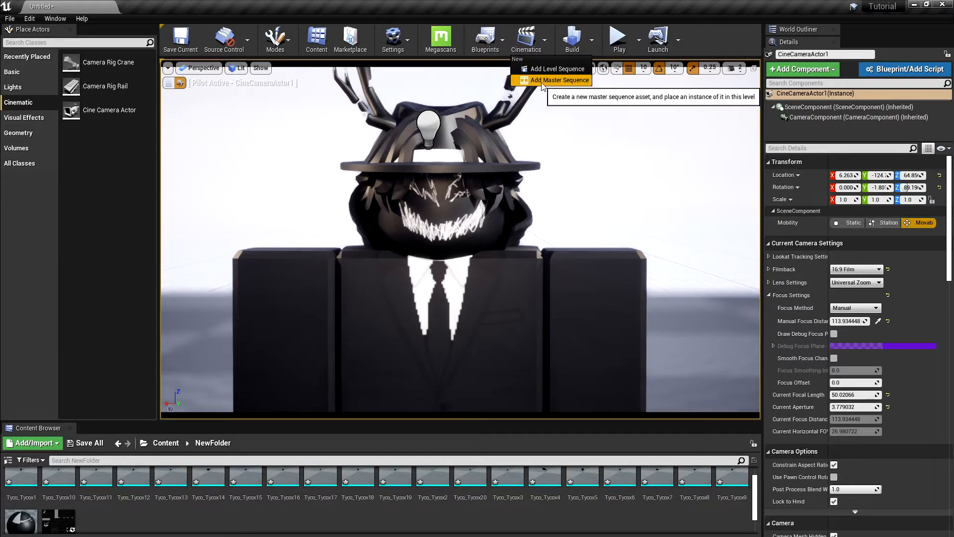
{"action": "left_click", "coordinate": [551, 69]}
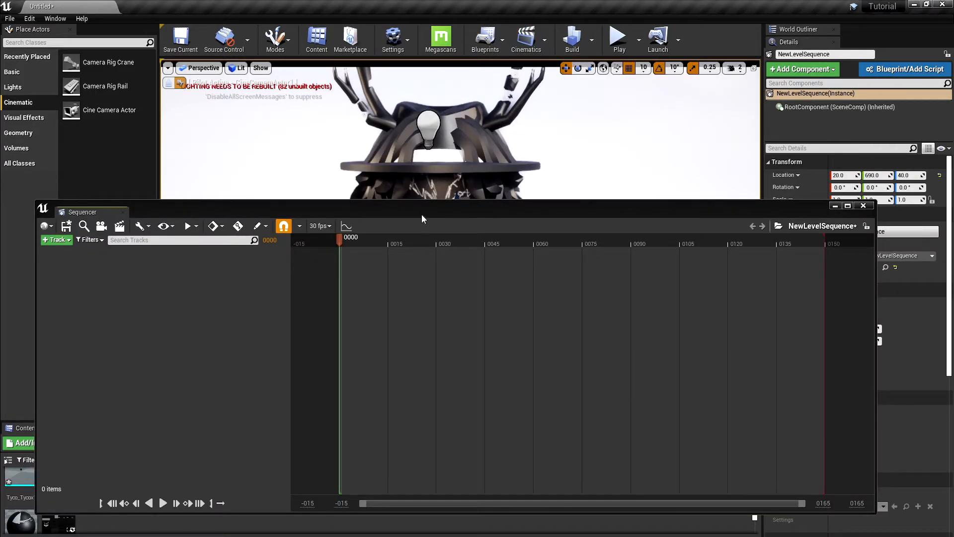
{"action": "left_click", "coordinate": [849, 54]}
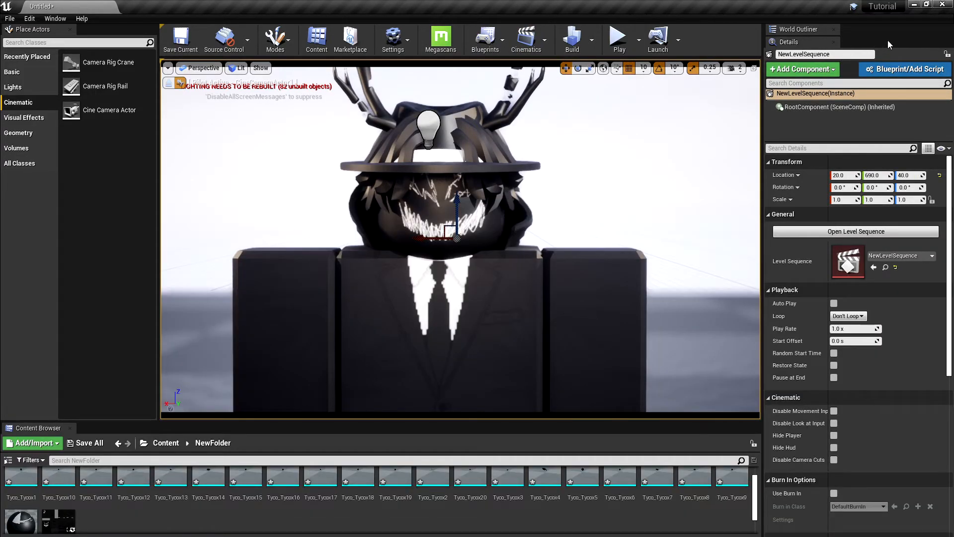
{"action": "left_click_drag", "start_coordinate": [888, 36], "coordinate": [896, 368]}
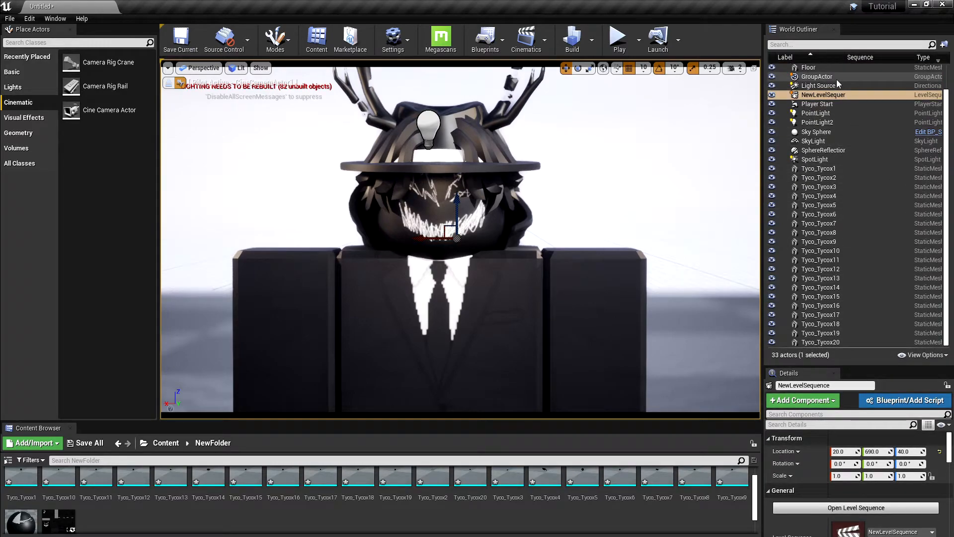
{"action": "scroll", "coordinate": [836, 96], "scroll_direction": "up", "scroll_amount": 1}
{"action": "scroll", "coordinate": [836, 98], "scroll_direction": "up", "scroll_amount": 1}
{"action": "left_click", "coordinate": [823, 86]}
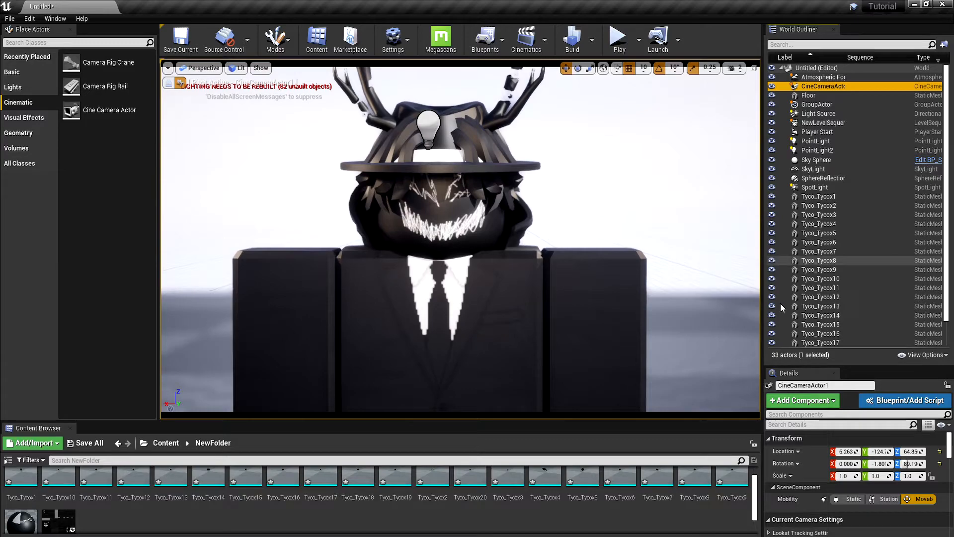
{"action": "key", "text": "alt+Tab"}
{"action": "left_click_drag", "start_coordinate": [820, 88], "coordinate": [358, 264]}
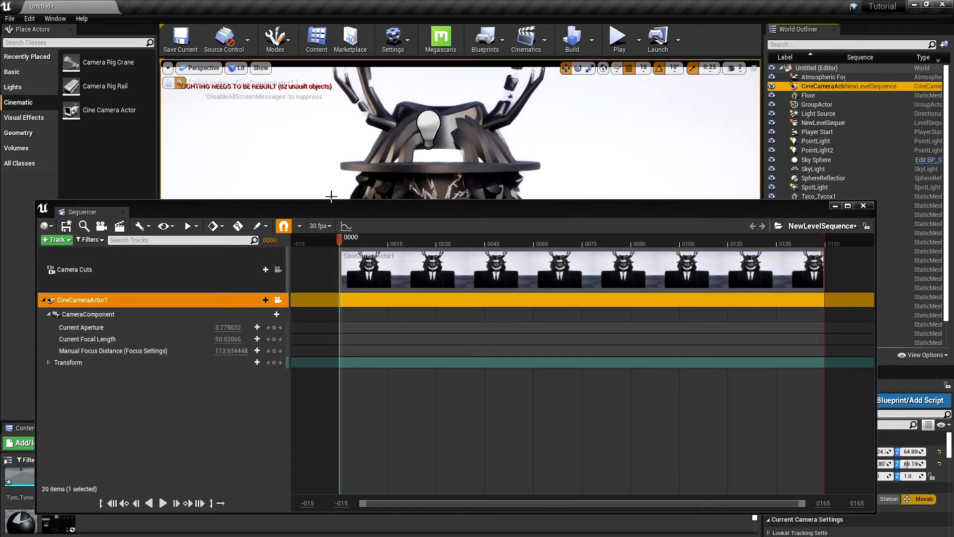
Step: Set the sequence's display rate to 240 fps
{"action": "left_click", "coordinate": [320, 225]}
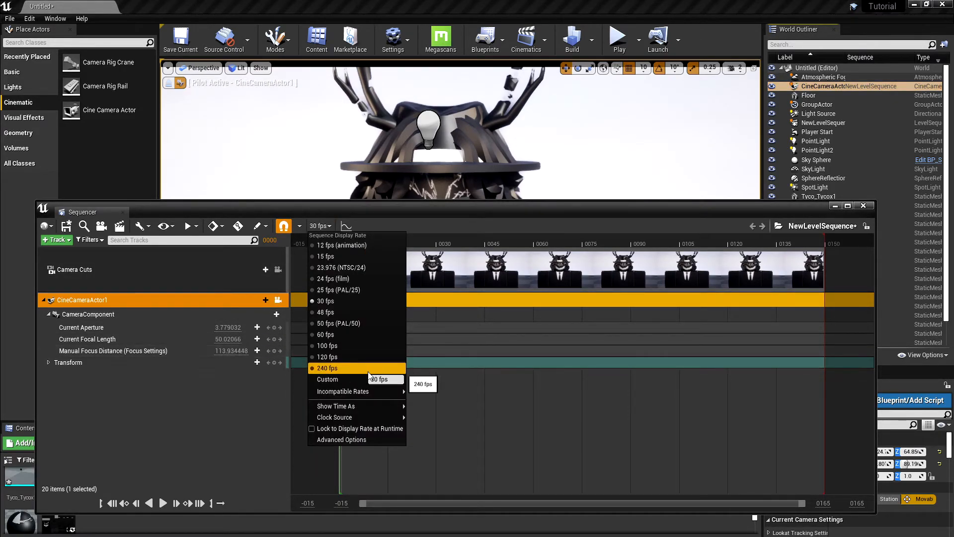
{"action": "left_click_drag", "start_coordinate": [388, 380], "coordinate": [368, 379]}
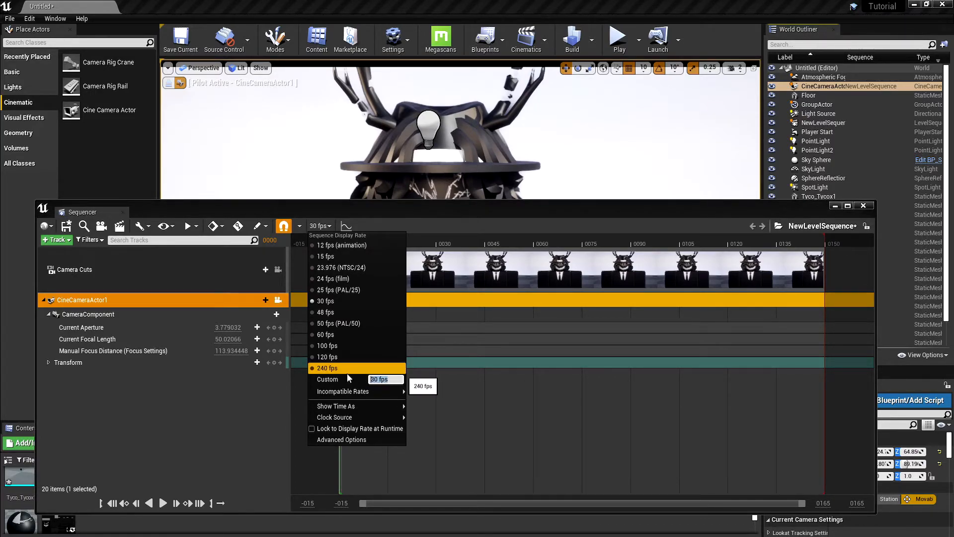
{"action": "left_click", "coordinate": [319, 371]}
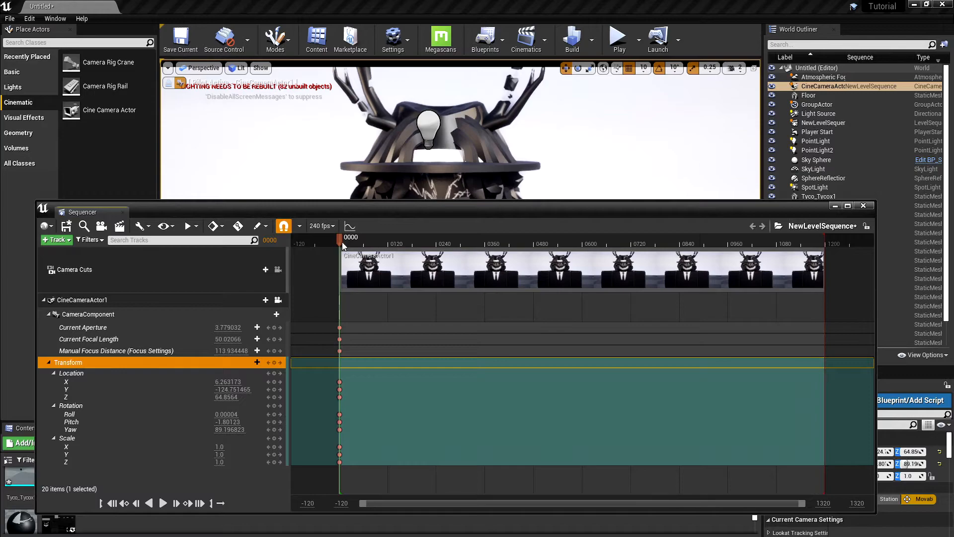
Step: Move the playhead to frame 1199 at the end of the sequence and select CineCameraActor1 in the level
{"action": "left_click_drag", "start_coordinate": [347, 241], "coordinate": [764, 248]}
{"action": "left_click", "coordinate": [827, 242]}
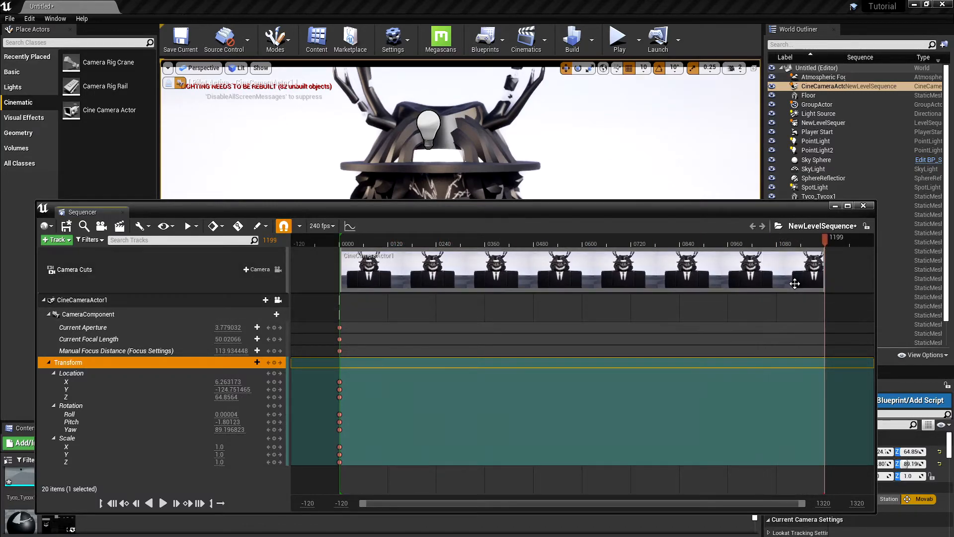
{"action": "left_click_drag", "start_coordinate": [540, 208], "coordinate": [536, 282]}
{"action": "left_click", "coordinate": [663, 254]}
{"action": "left_click", "coordinate": [831, 280]}
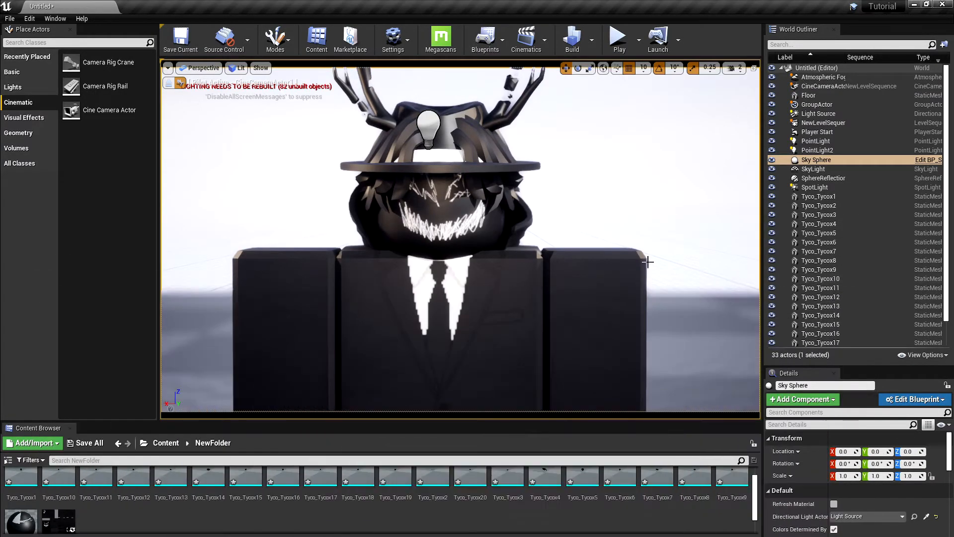
{"action": "left_click", "coordinate": [839, 87]}
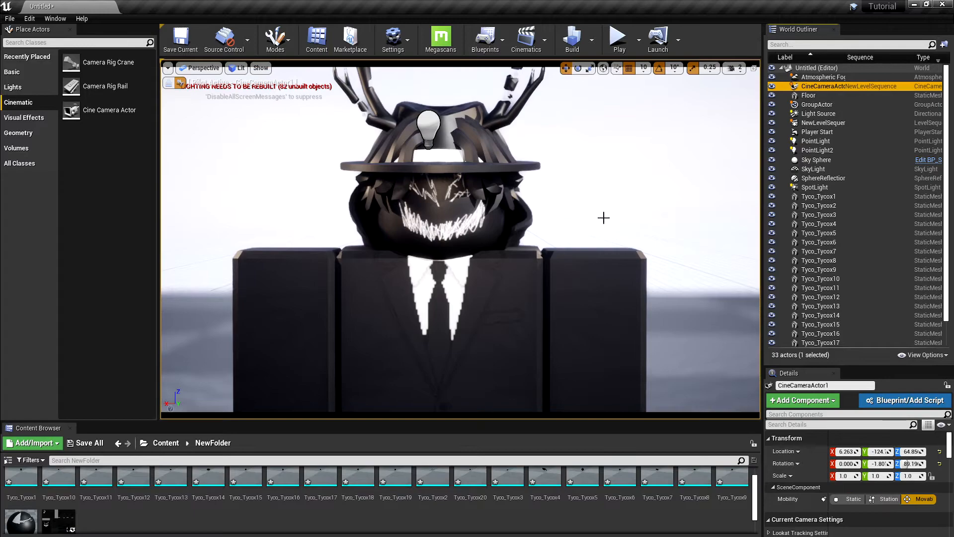
Step: Fly the piloted camera to an angled side view of the character as the frame 1199 pose, and play the sequence from frame 0
{"action": "key", "text": "s"}
{"action": "right_click_drag", "start_coordinate": [603, 218], "coordinate": [631, 239]}
{"action": "key", "text": "d"}
{"action": "key", "text": "w"}
{"action": "key", "text": "a"}
{"action": "key", "text": "d"}
{"action": "key", "text": "s"}
{"action": "key", "text": "w"}
{"action": "key", "text": "s"}
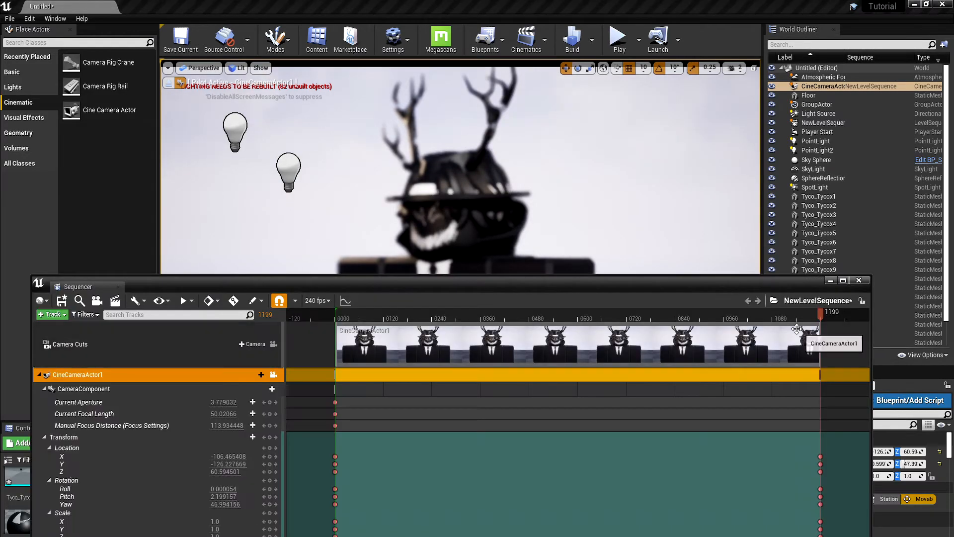
{"action": "left_click", "coordinate": [336, 318]}
{"action": "key", "text": "space"}
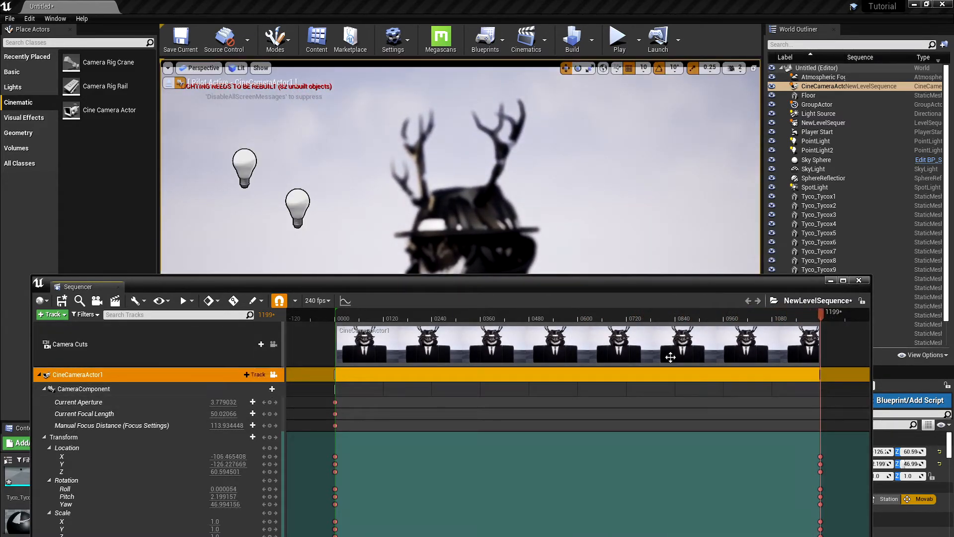
Step: Uncover the character in the viewport and set the camera's aperture to about 4.15 and manual focus distance to about 165.38 at frame 1199
{"action": "left_click_drag", "start_coordinate": [460, 288], "coordinate": [482, 259]}
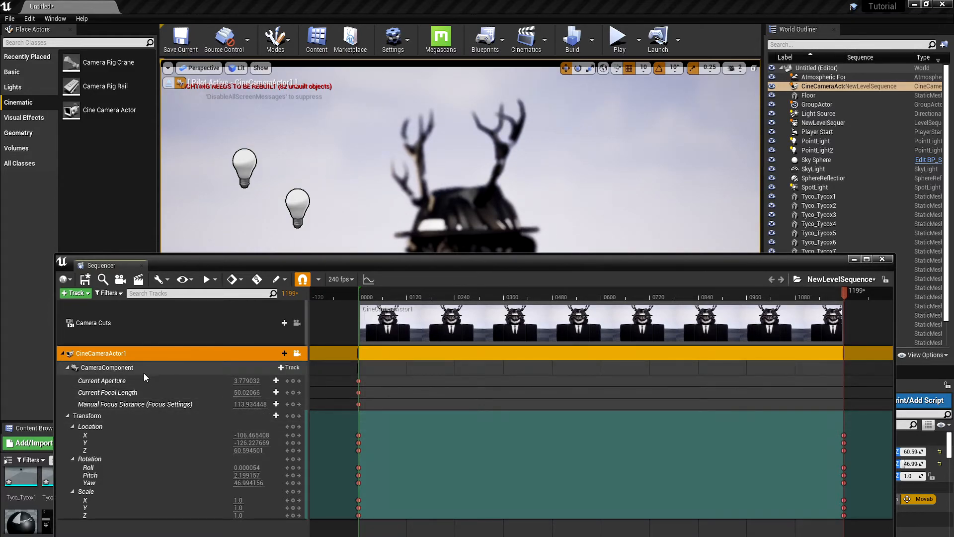
{"action": "left_click_drag", "start_coordinate": [382, 265], "coordinate": [414, 218]}
{"action": "left_click_drag", "start_coordinate": [85, 205], "coordinate": [553, 305]}
{"action": "left_click_drag", "start_coordinate": [657, 324], "coordinate": [695, 163]}
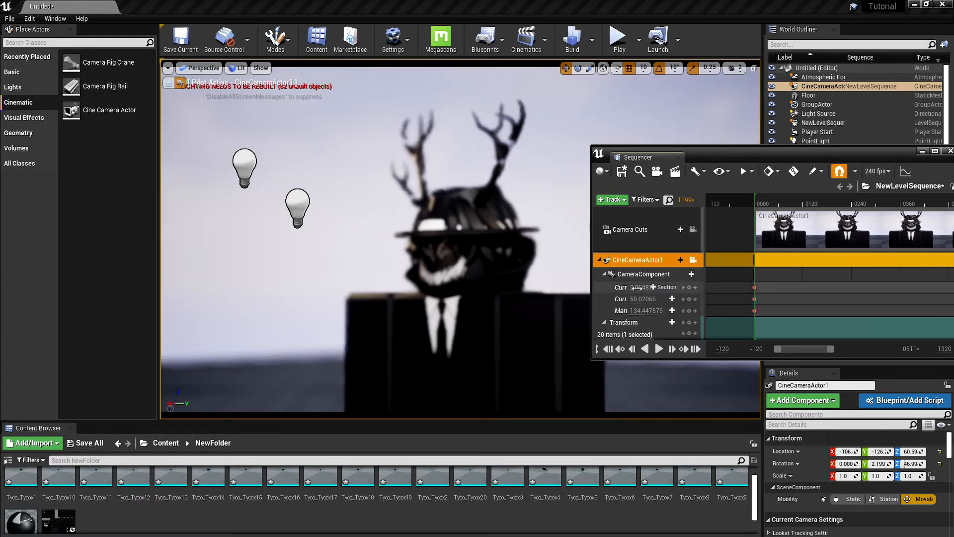
{"action": "left_click_drag", "start_coordinate": [643, 287], "coordinate": [653, 310]}
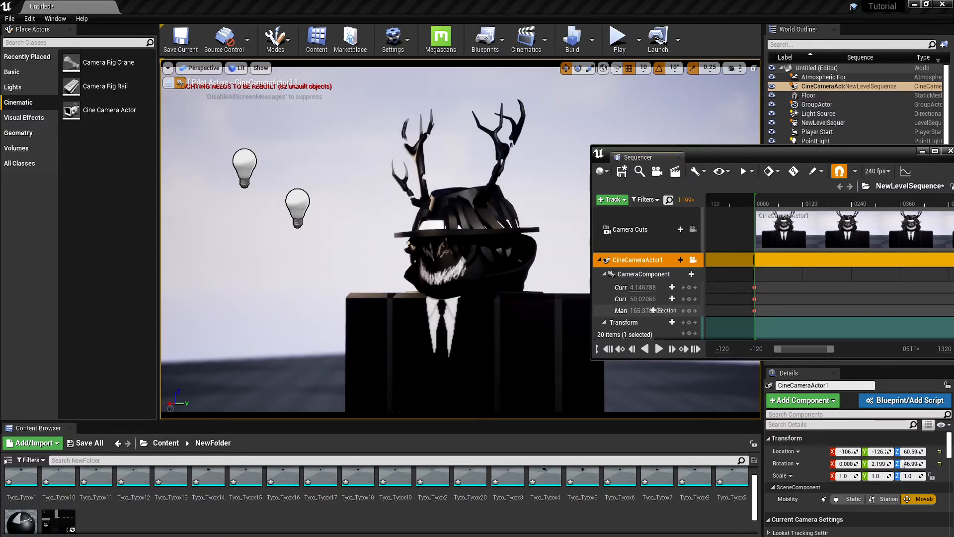
Step: Maximize the Sequencer window so the whole timeline and all of its tools are accessible
{"action": "left_click_drag", "start_coordinate": [778, 162], "coordinate": [551, 233]}
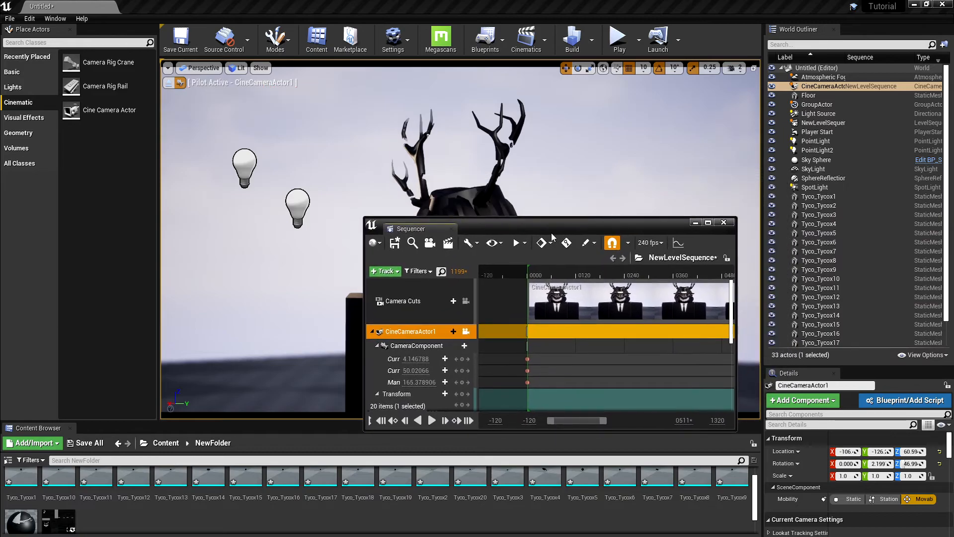
{"action": "left_click", "coordinate": [708, 222]}
{"action": "left_click", "coordinate": [927, 4]}
{"action": "left_click_drag", "start_coordinate": [572, 274], "coordinate": [530, 275]}
{"action": "left_click_drag", "start_coordinate": [531, 227], "coordinate": [302, 353]}
{"action": "left_click_drag", "start_coordinate": [316, 400], "coordinate": [299, 401]}
{"action": "left_click", "coordinate": [286, 368]}
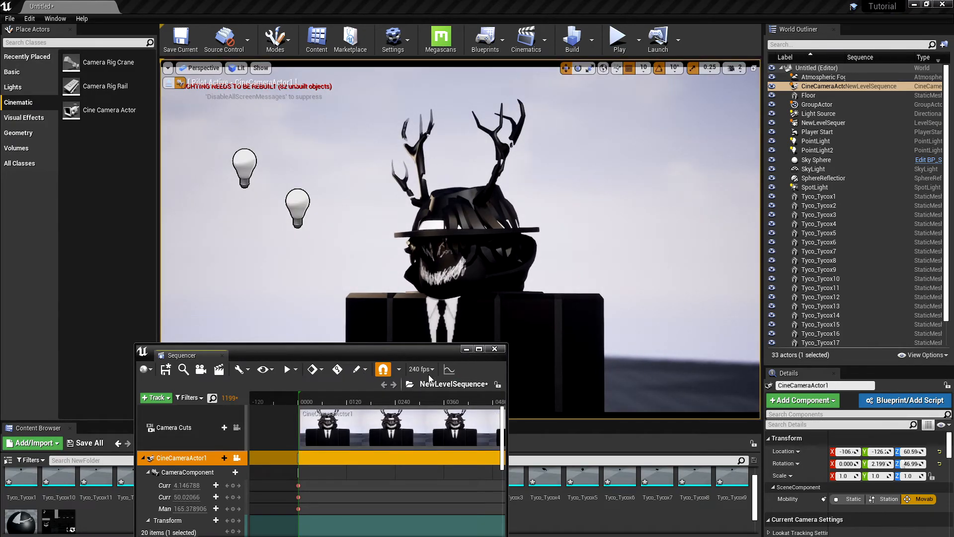
{"action": "left_click", "coordinate": [479, 349]}
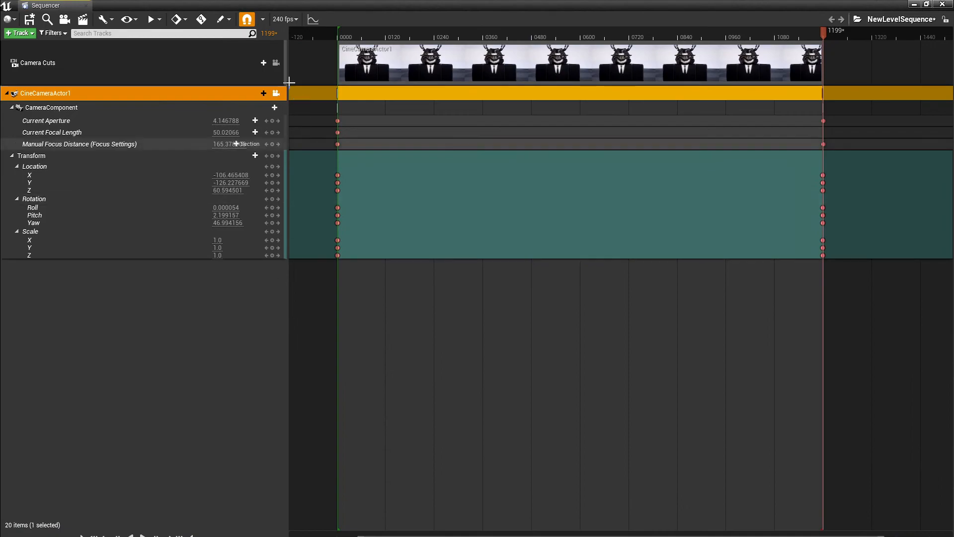
Step: Open the sequence's render movie settings and expand the video settings to review the compression and output options
{"action": "left_click", "coordinate": [83, 21]}
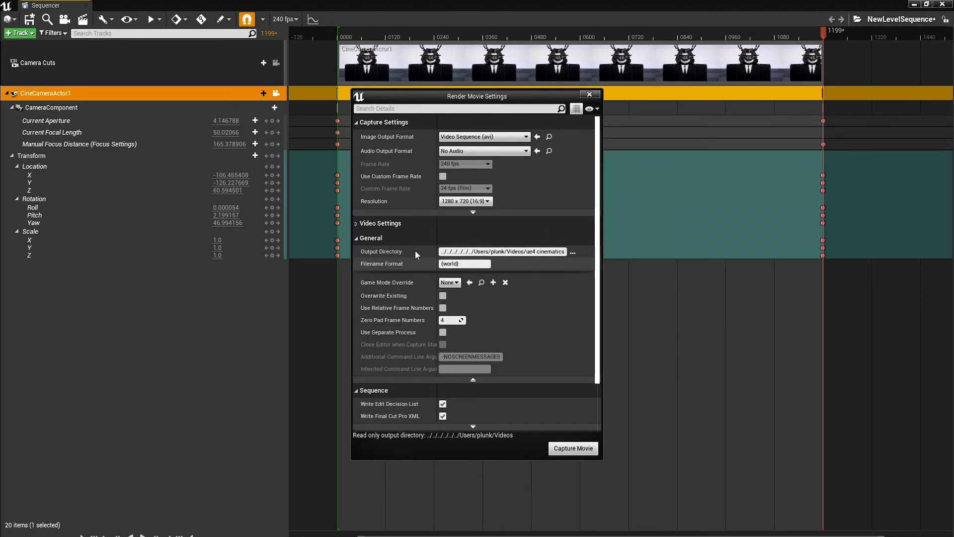
{"action": "left_click", "coordinate": [373, 223]}
{"action": "scroll", "coordinate": [374, 225], "scroll_direction": "down", "scroll_amount": 2}
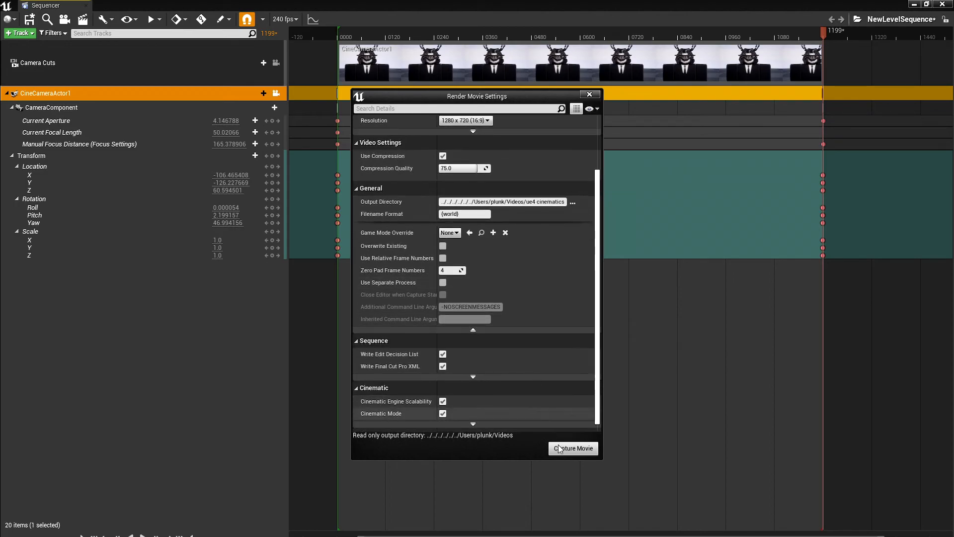
Step: Start capturing the movie, saving all listed modified content and the level
{"action": "left_click", "coordinate": [569, 450]}
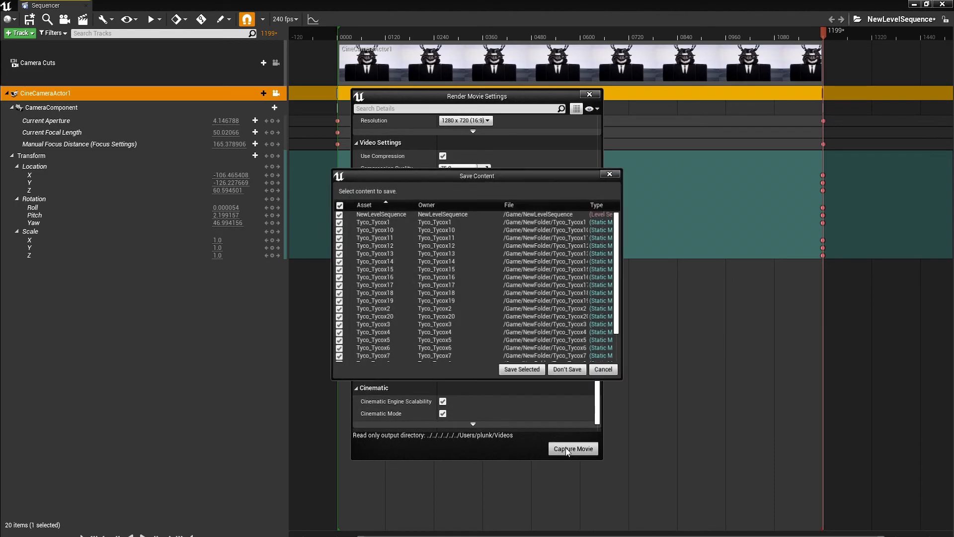
{"action": "left_click", "coordinate": [524, 373]}
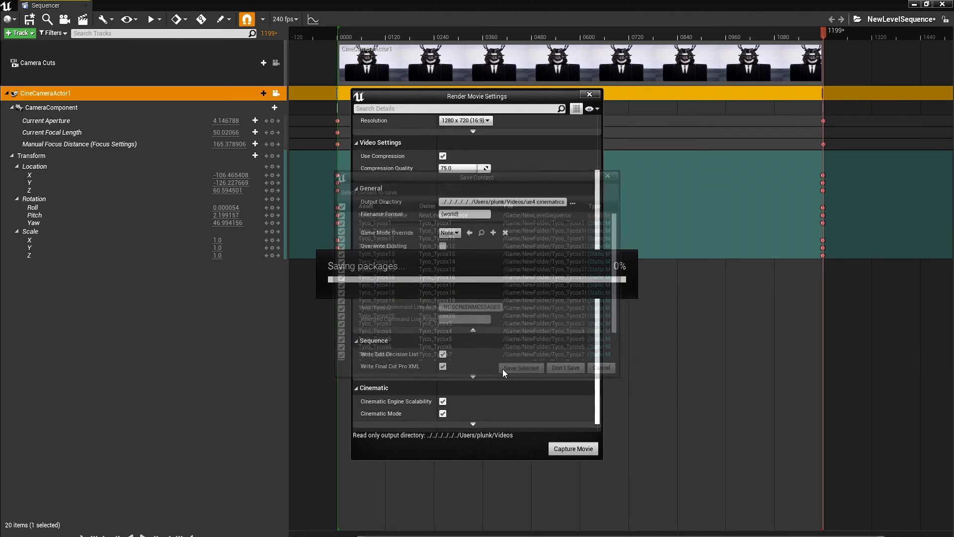
{"action": "left_click", "coordinate": [712, 439]}
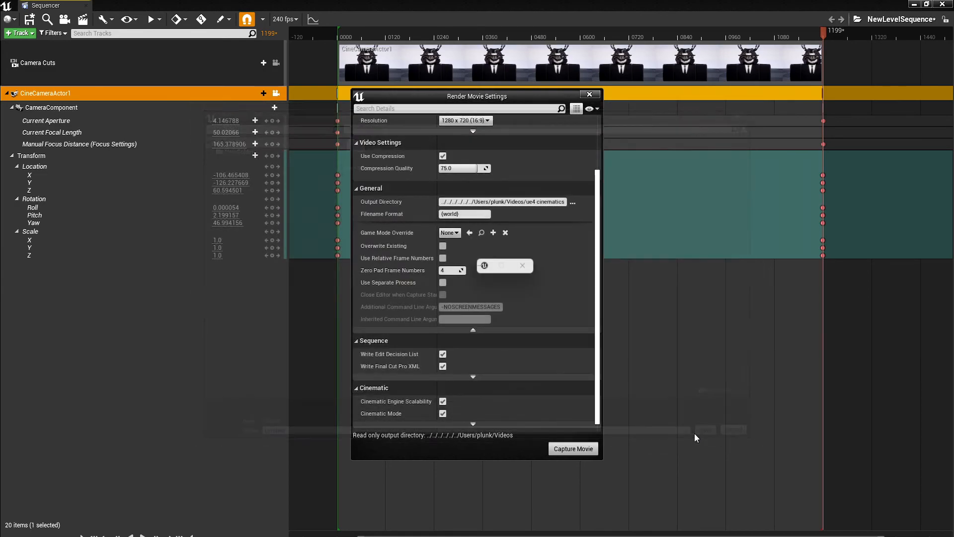